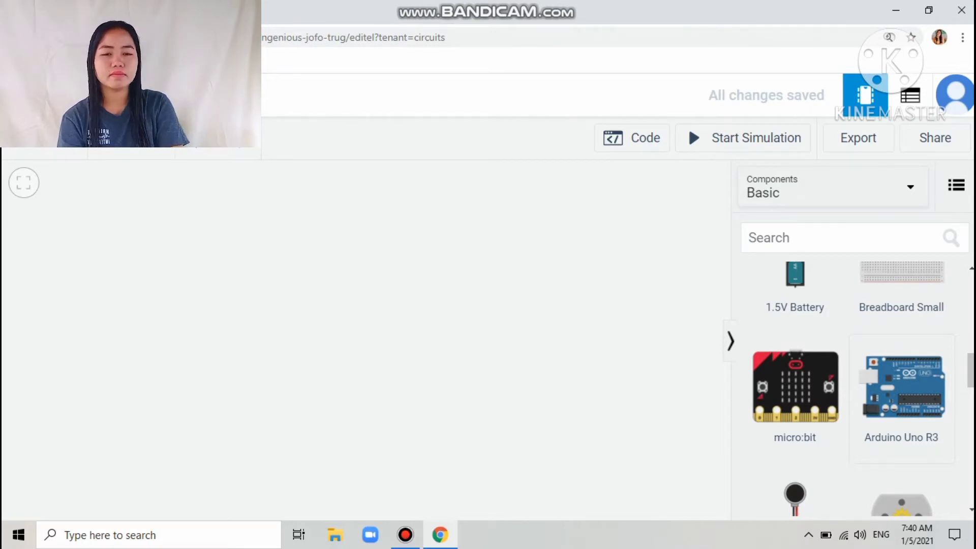
Place an Arduino Uno R3 in the lower part of the empty workplane and name it "arduino"
left_click_drag(902, 388, 239, 414)
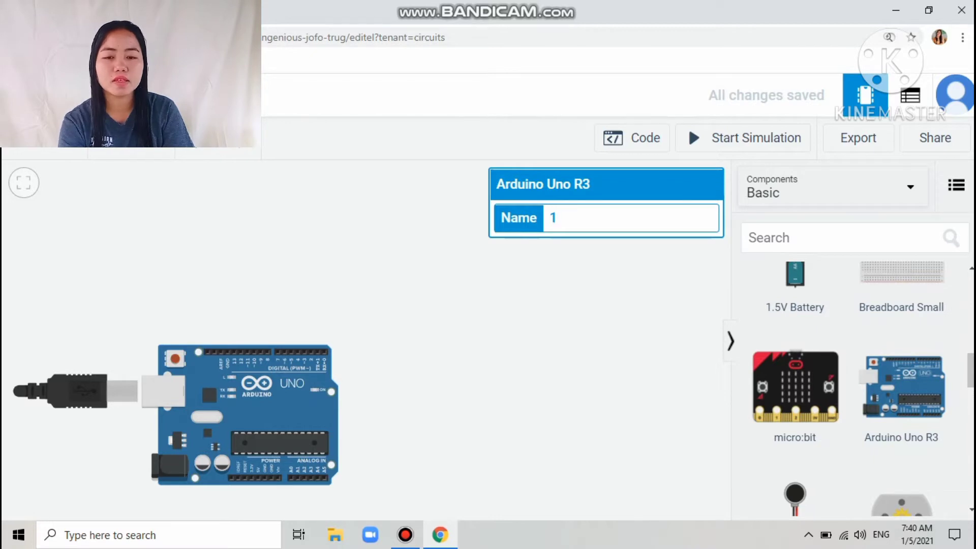
key("BackSpace")
type("a")
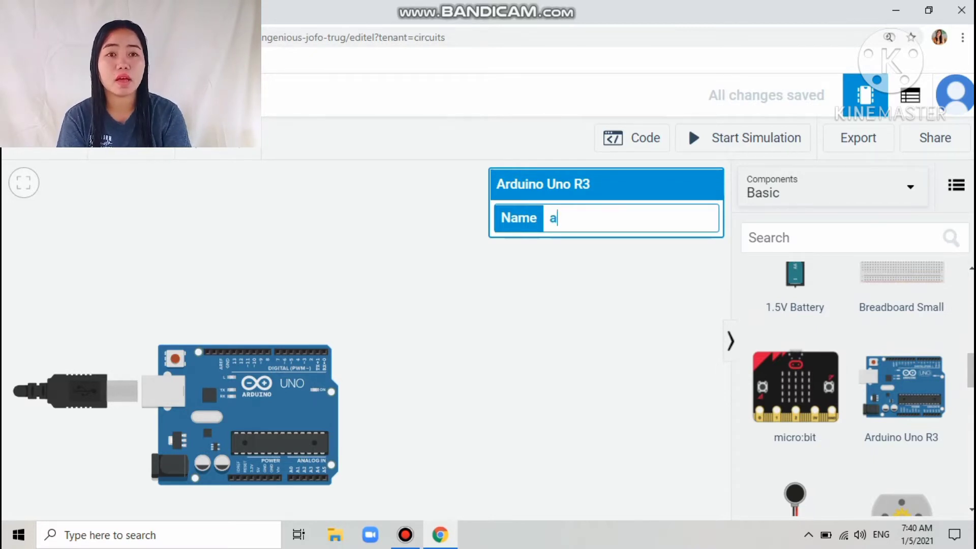
type("rduino")
key("Return")
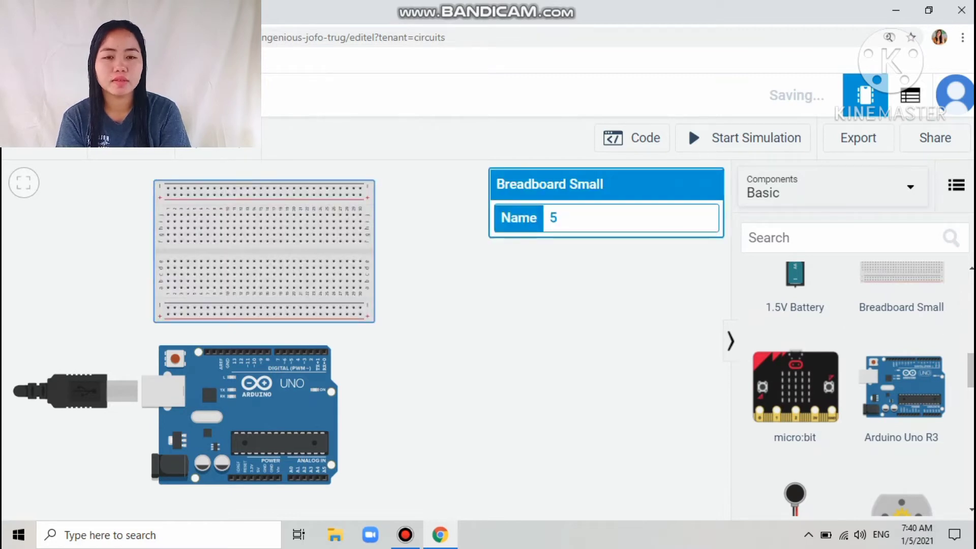
Name the small breadboard above the Arduino "breadboard"
key("BackSpace")
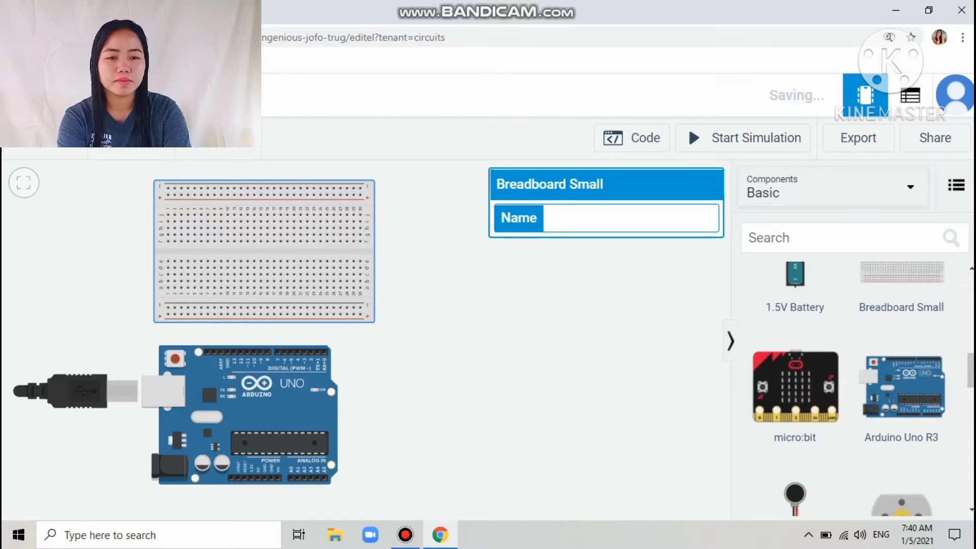
type("breadboard")
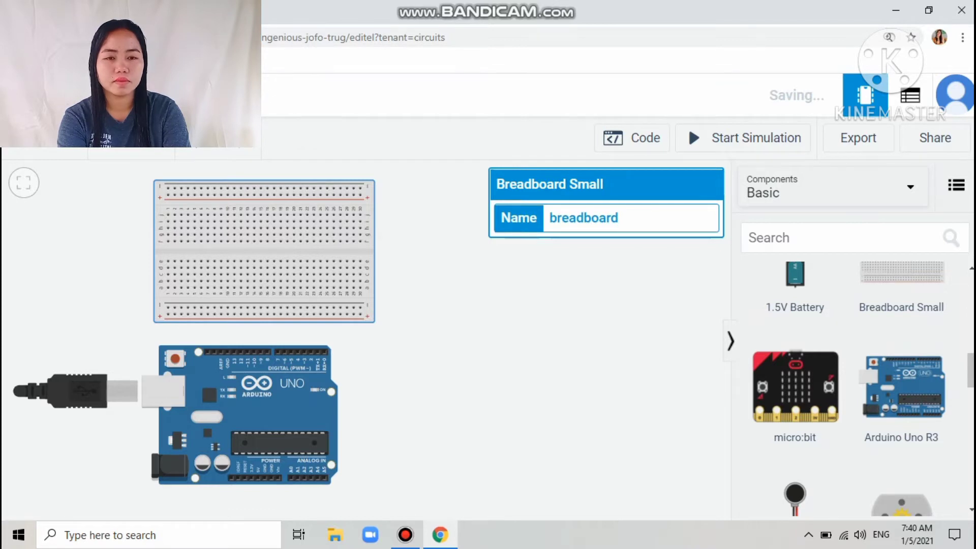
key("Escape")
Search the components for "ultrasonic" and place the HC-SR04 Ultrasonic Distance Sensor beside the breadboard's right edge
left_click(750, 238)
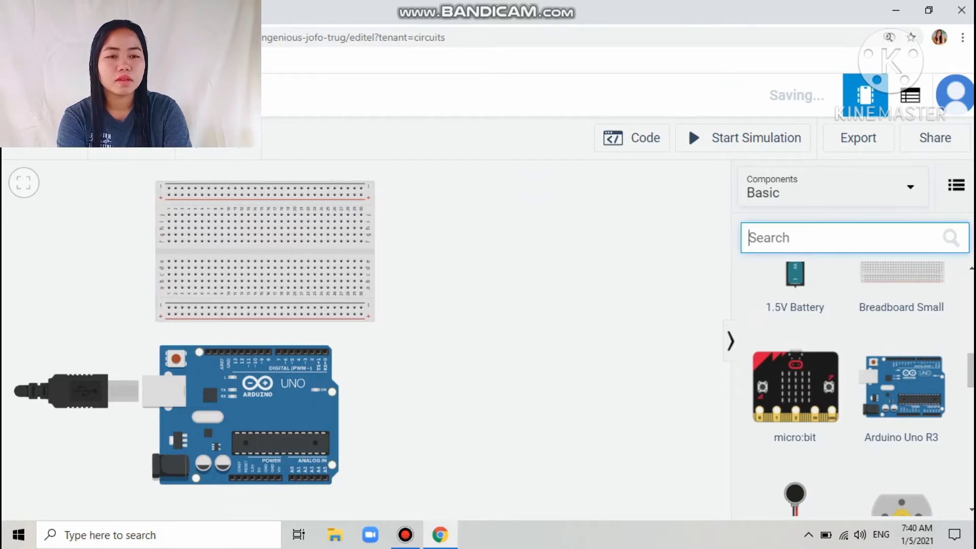
type("ul")
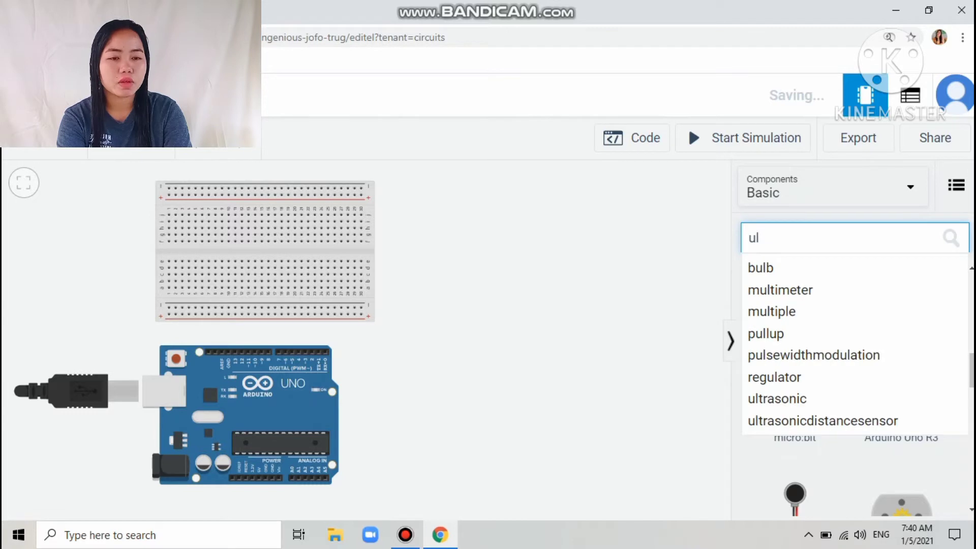
type("tra")
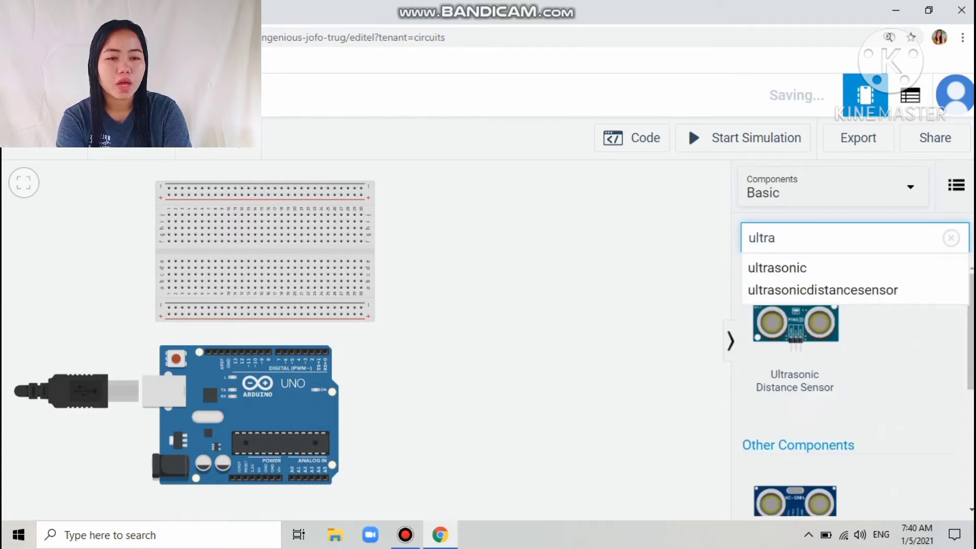
key("Down")
key("Return")
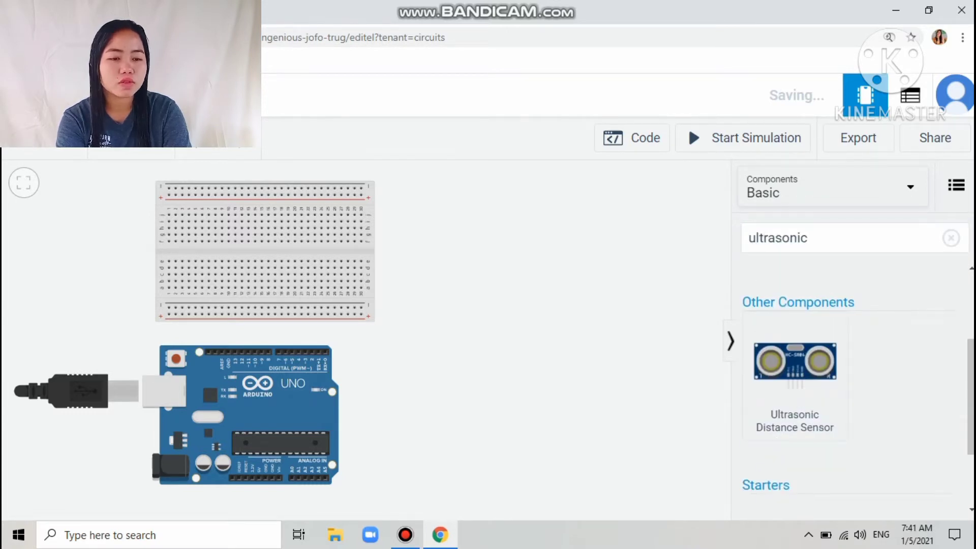
left_click_drag(795, 361, 478, 270)
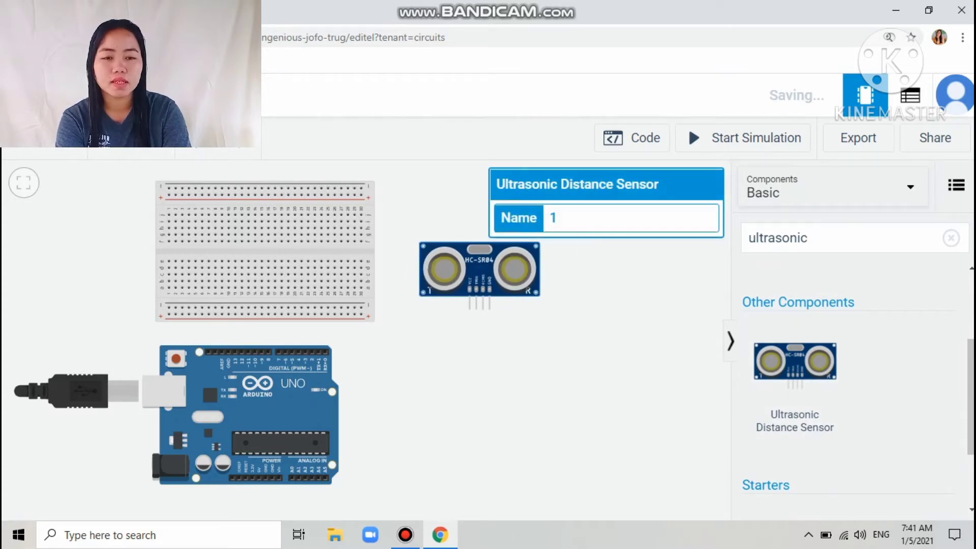
Name the ultrasonic distance sensor "sensor"
key("BackSpace")
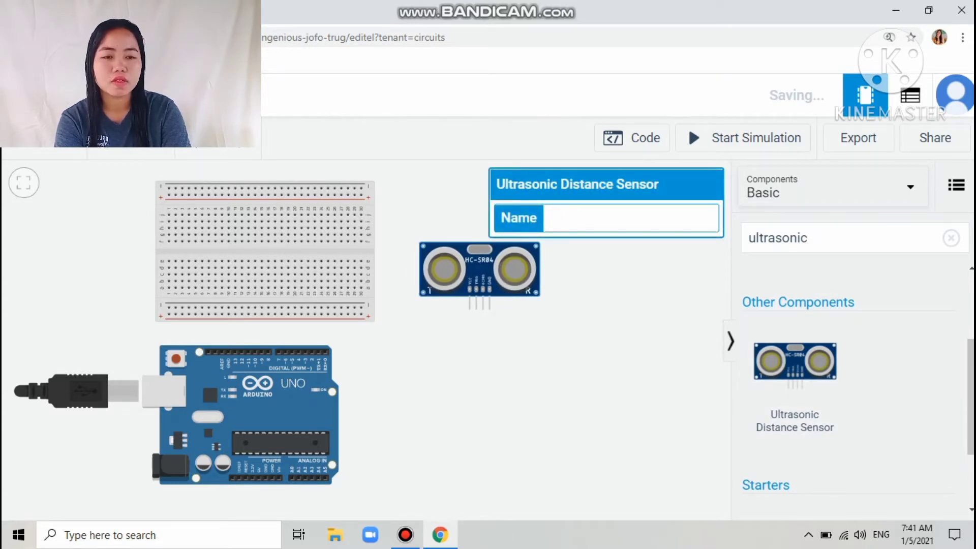
type("sensor")
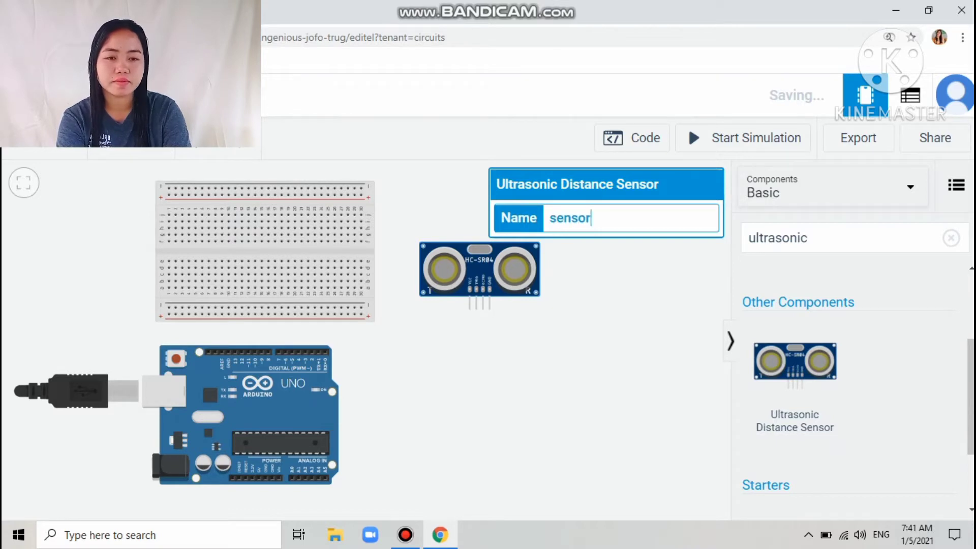
key("Return")
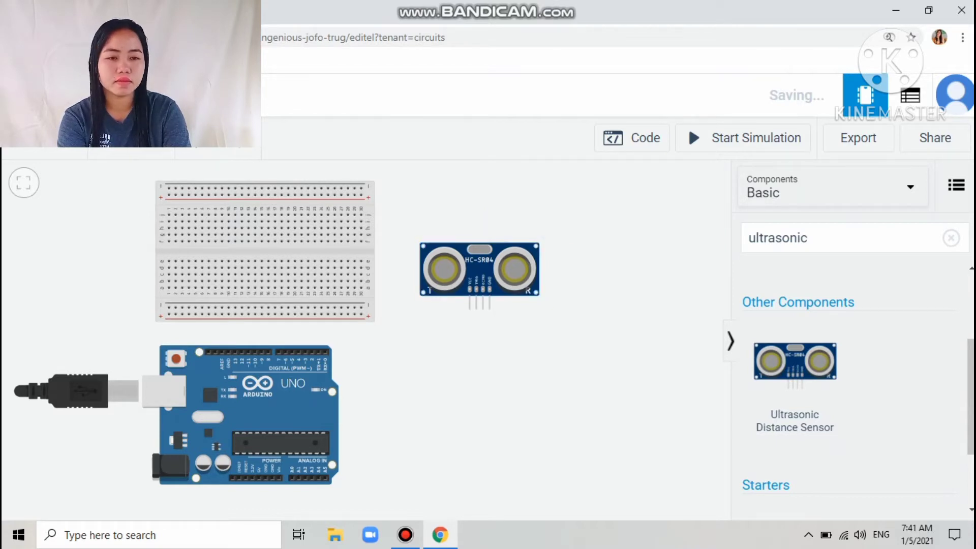
Search the components for "buzzer" and place the Piezo with its pins in the breadboard's upper terminal rows
left_click(951, 238)
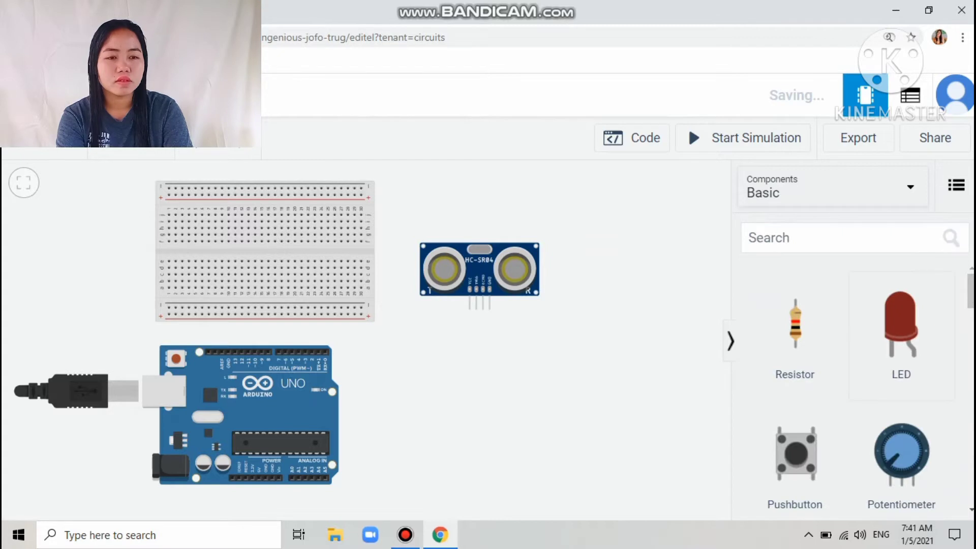
left_click(749, 238)
type("bu")
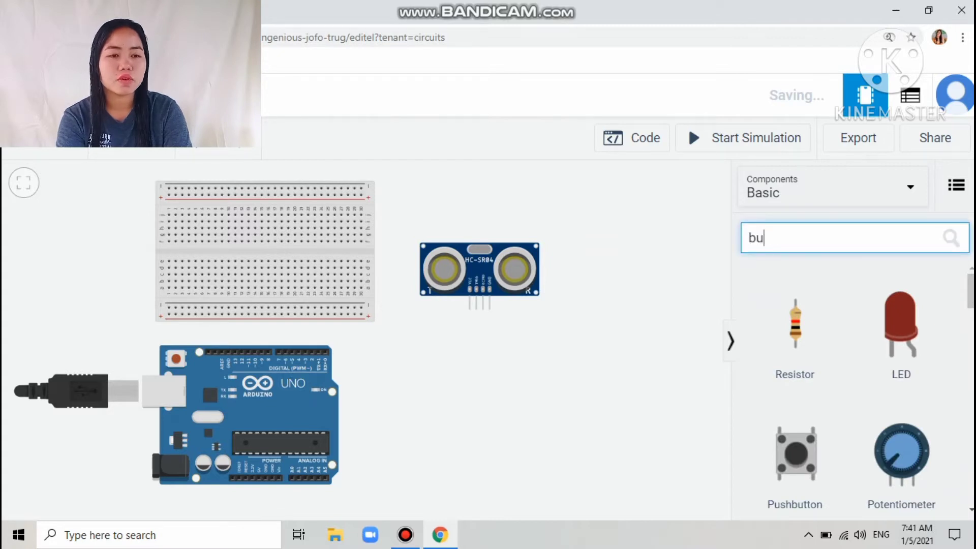
type("zz")
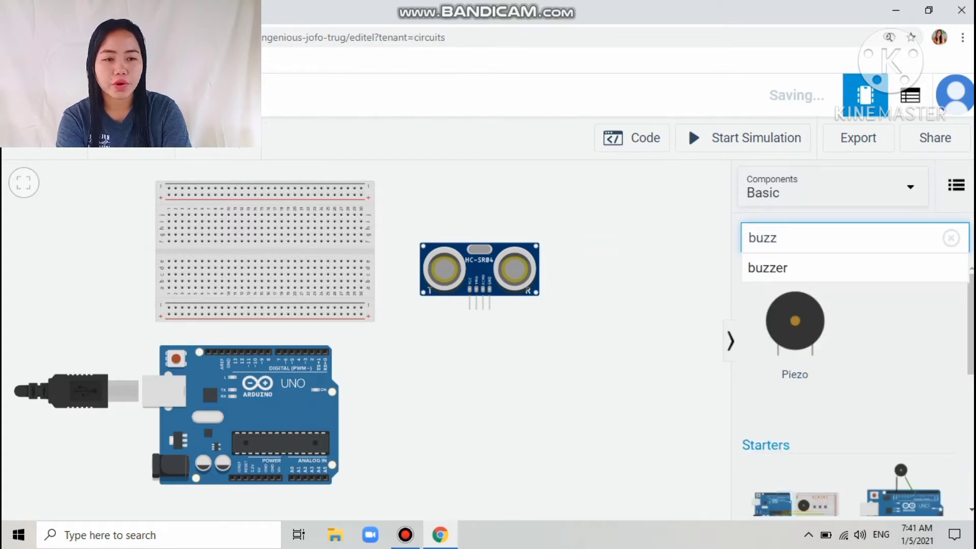
key("Down")
key("Return")
left_click_drag(795, 321, 285, 195)
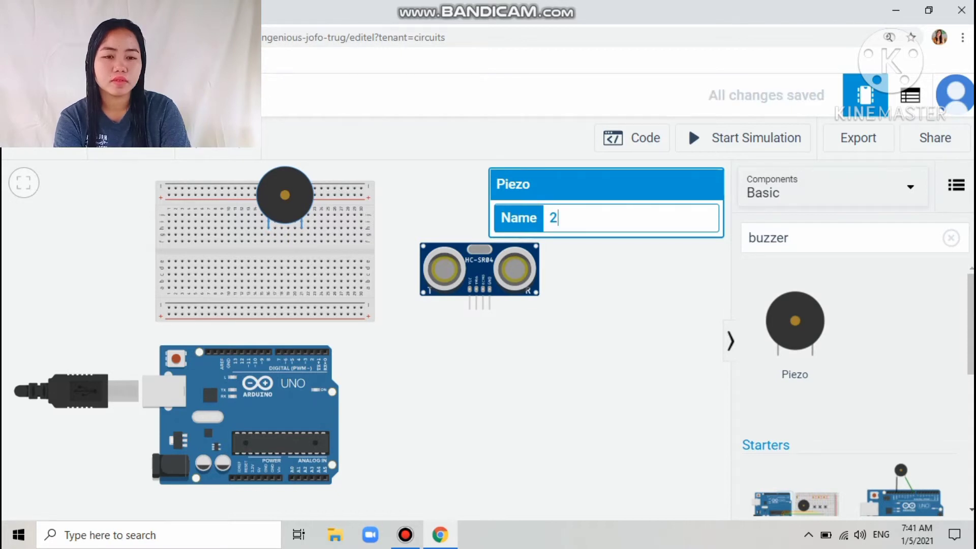
Name the piezo on the breadboard "buzzer"
key("BackSpace")
type("buzzer")
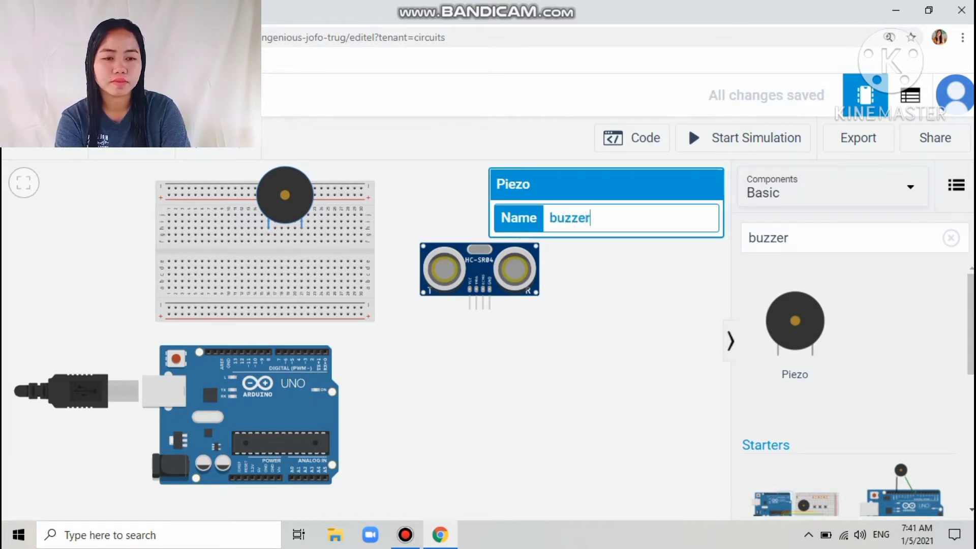
key("Return")
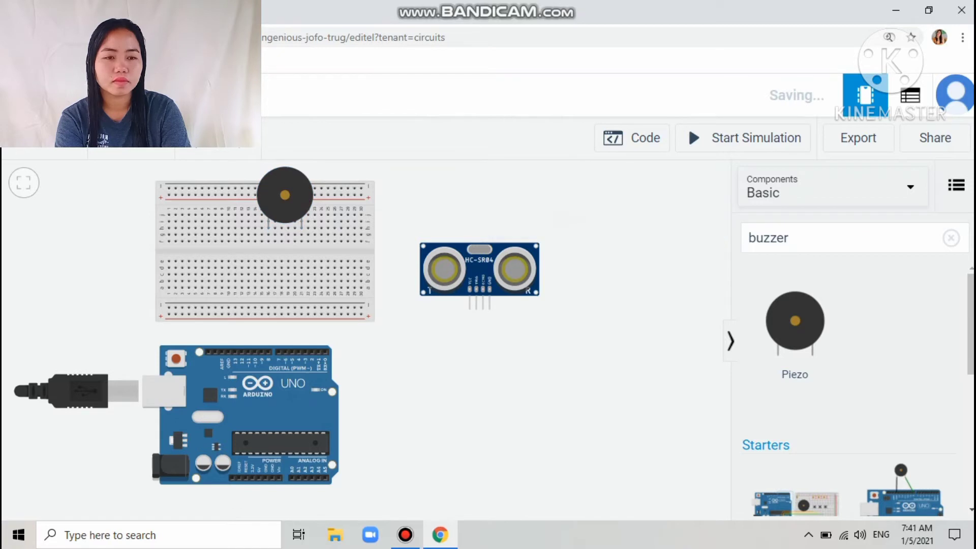
Clear the component search and place a red LED in the breadboard's upper-left terminal rows, left of the buzzer
left_click(950, 237)
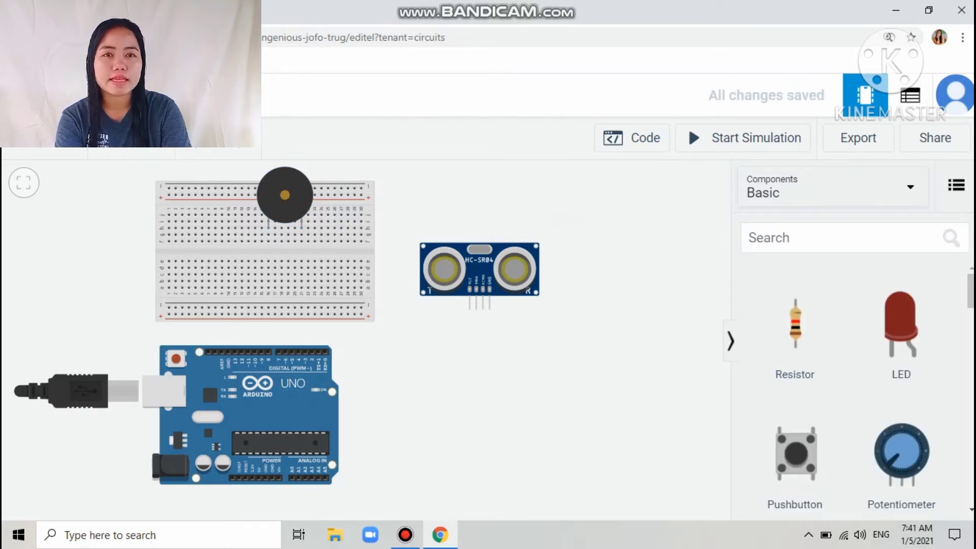
left_click_drag(901, 325, 200, 213)
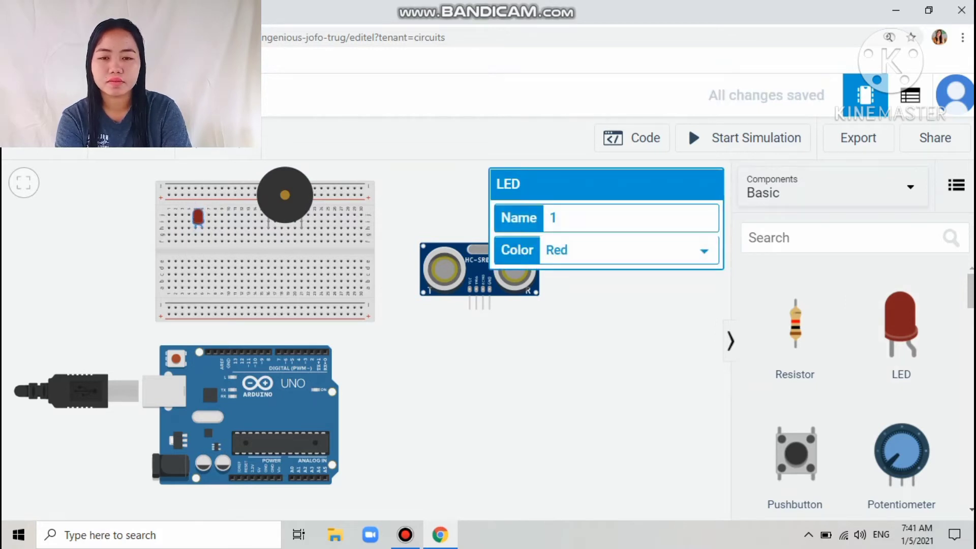
key("Escape")
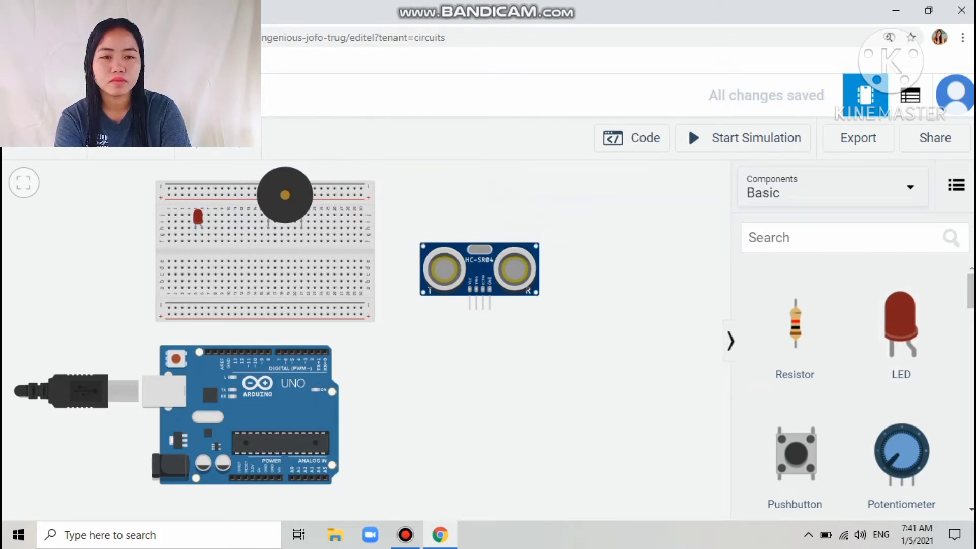
Place a resistor vertically below the LED across the breadboard's centre gap and set its resistance to 220 Ω
left_click_drag(795, 325, 202, 247)
left_click(202, 248)
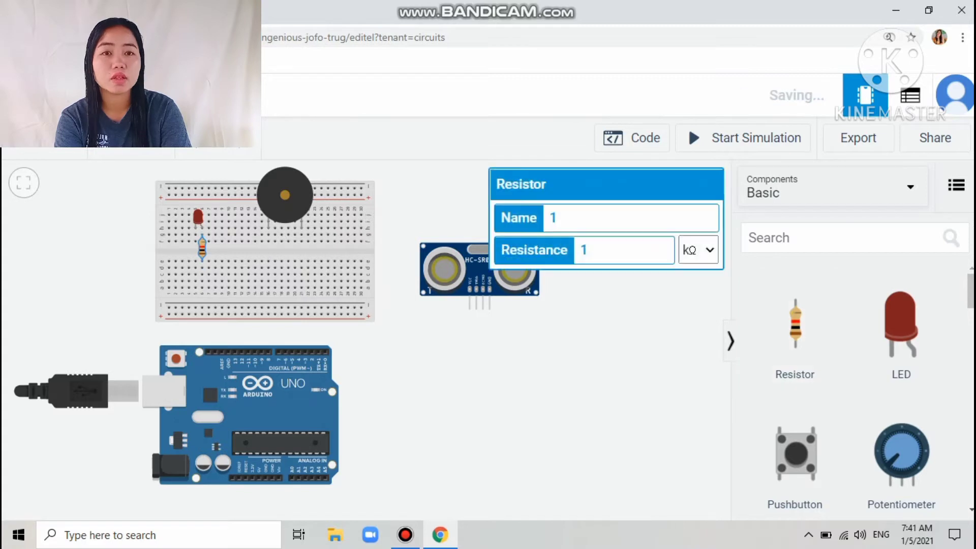
left_click(589, 249)
key("BackSpace")
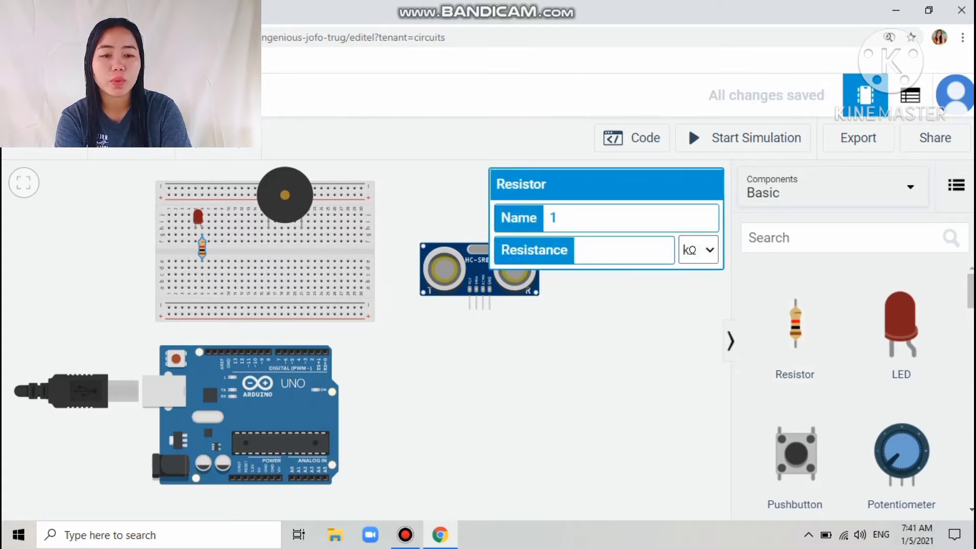
type("220")
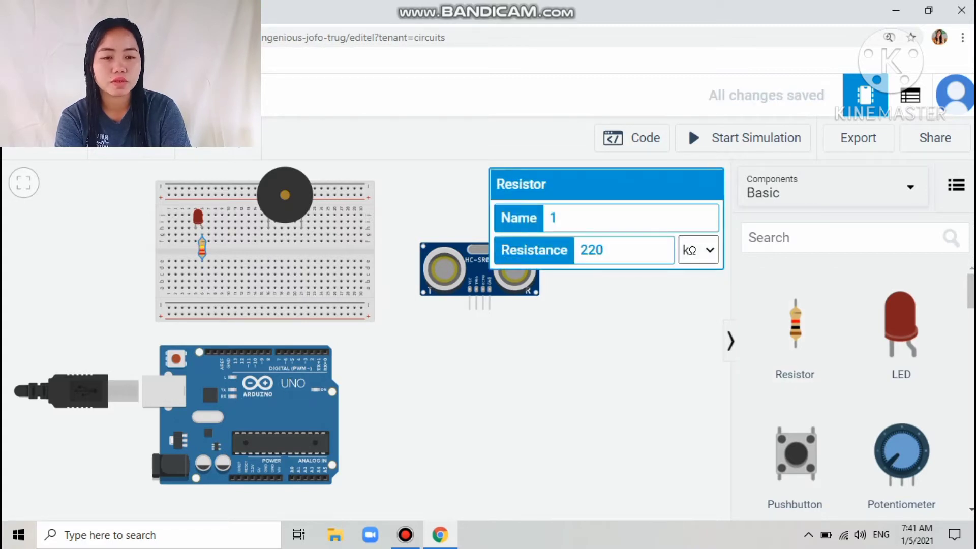
left_click(698, 250)
left_click(699, 339)
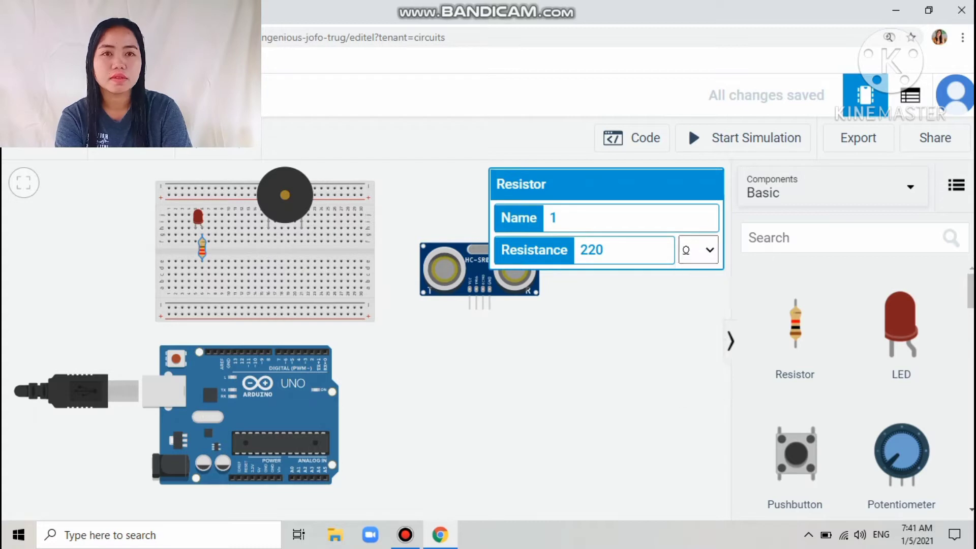
key("Escape")
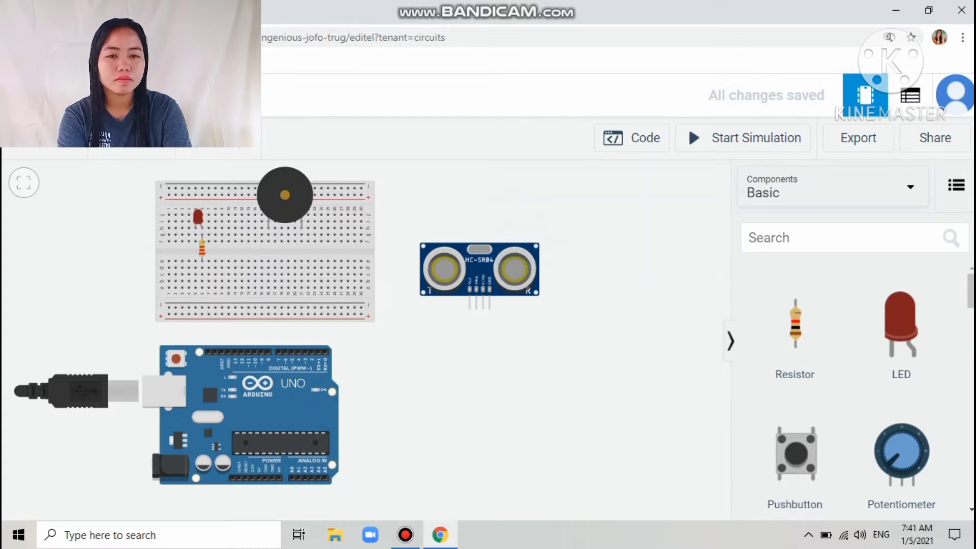
Move the Arduino board slightly to the right beneath the breadboard
left_click_drag(585, 381, 676, 380)
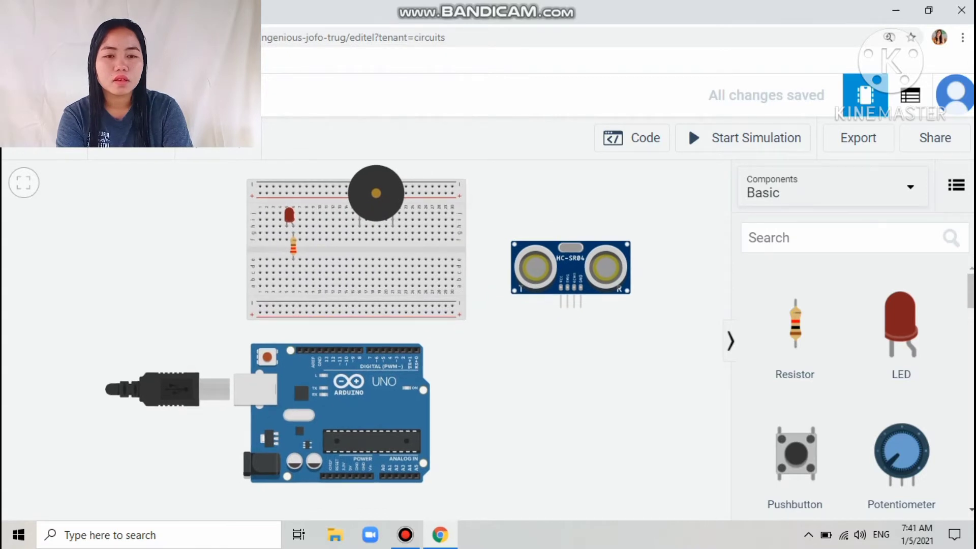
left_click_drag(345, 411, 367, 413)
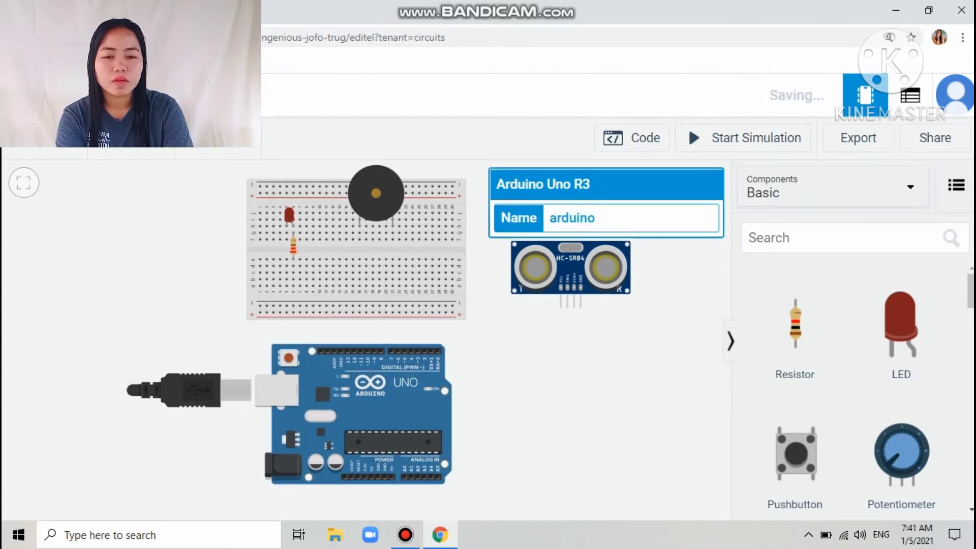
key("Escape")
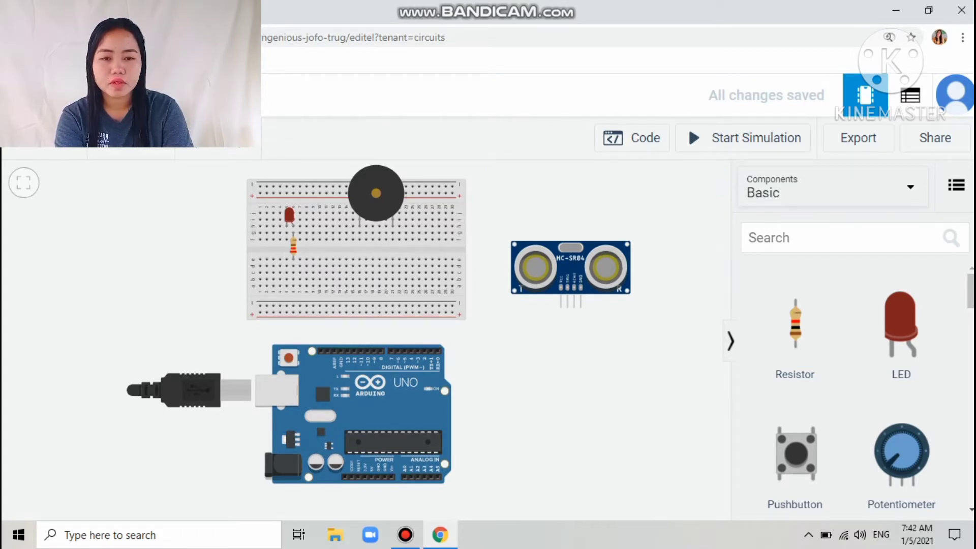
Connect the upper and lower negative rails at the breadboard's right end with a black wire
left_click(452, 187)
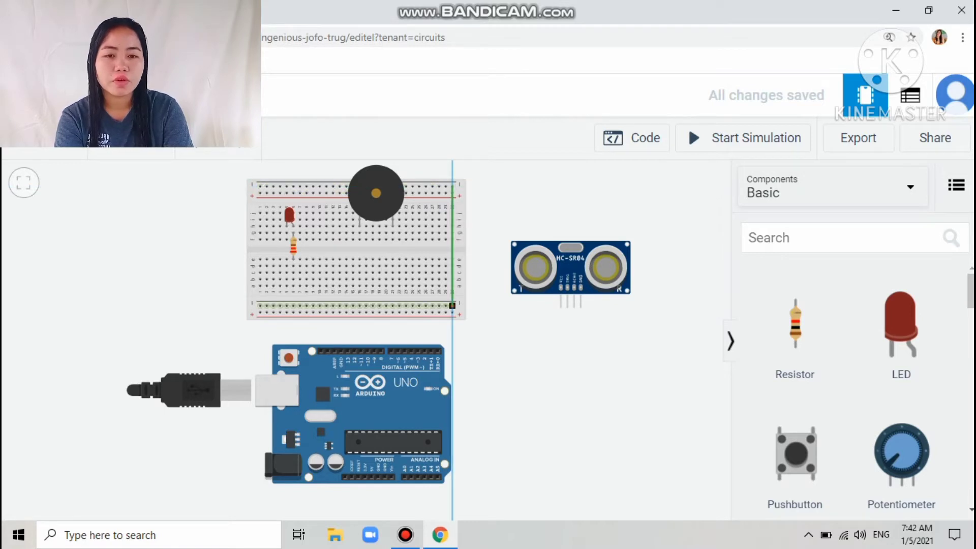
left_click(452, 306)
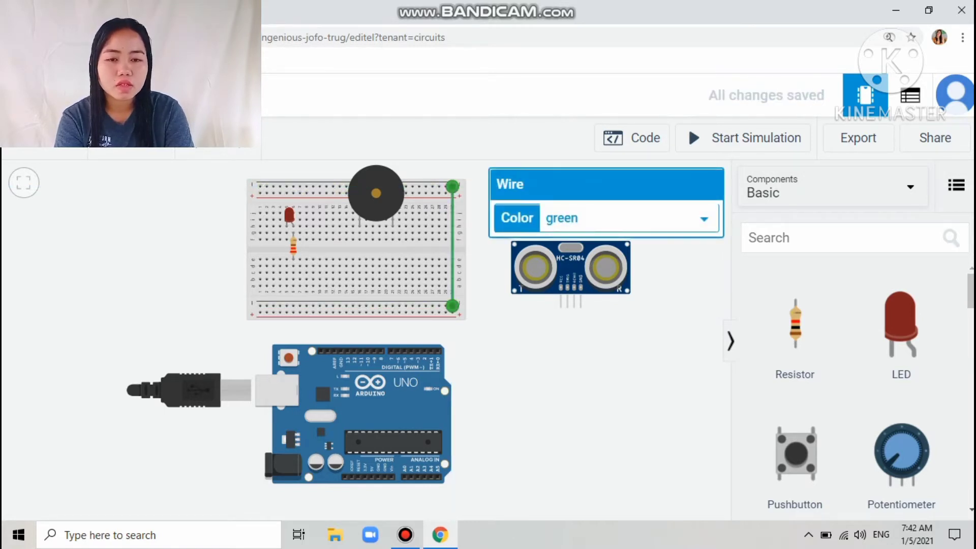
left_click(562, 239)
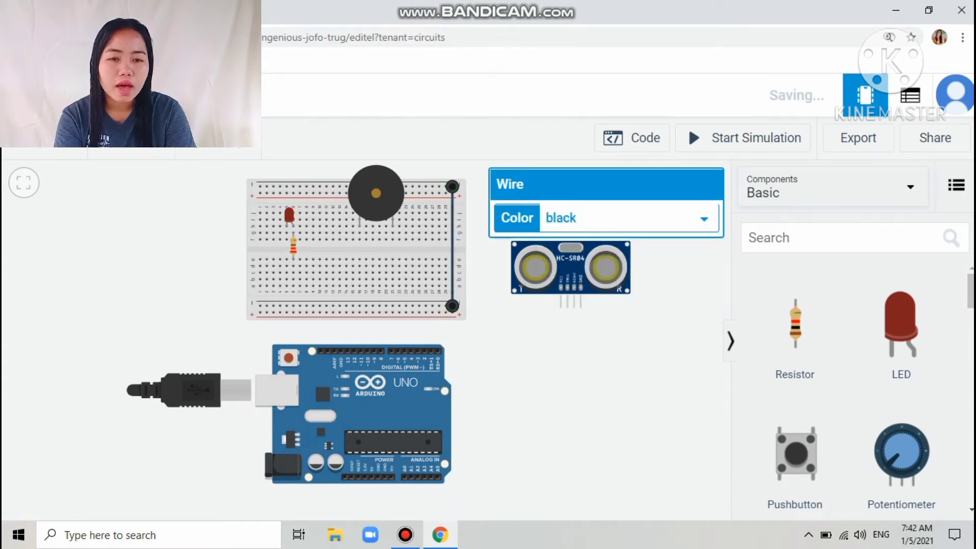
key("Escape")
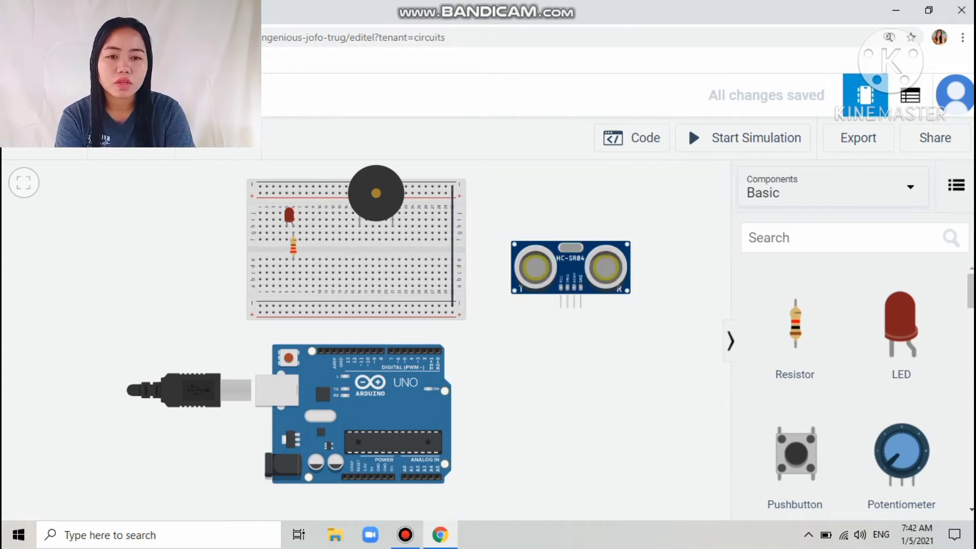
Connect the upper and lower positive rails at the breadboard's right end with a red wire beside the black one
left_click(446, 193)
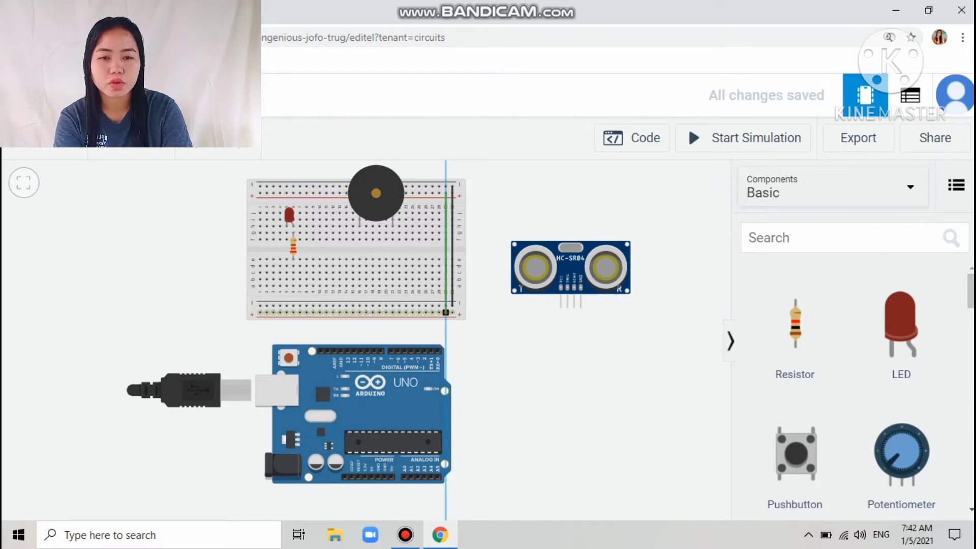
left_click(446, 312)
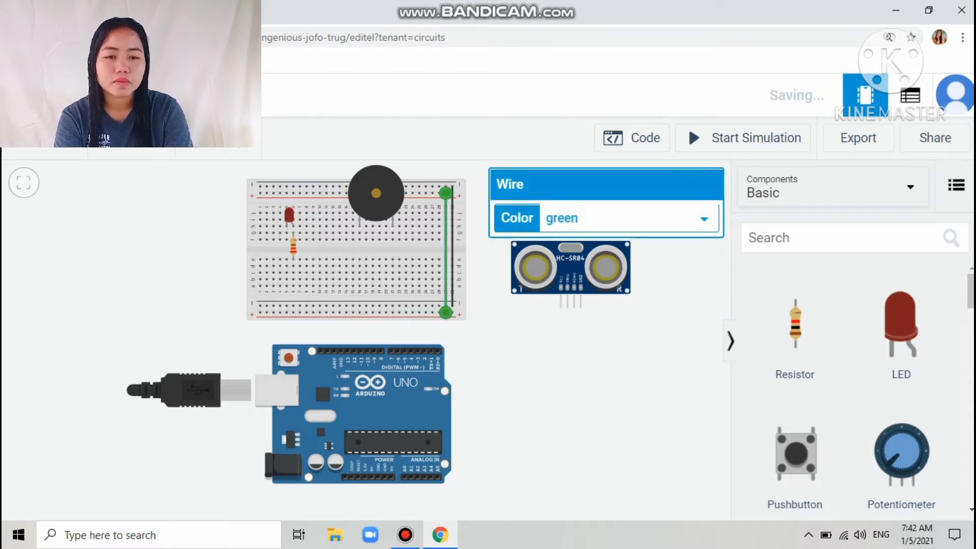
left_click(625, 218)
left_click(562, 255)
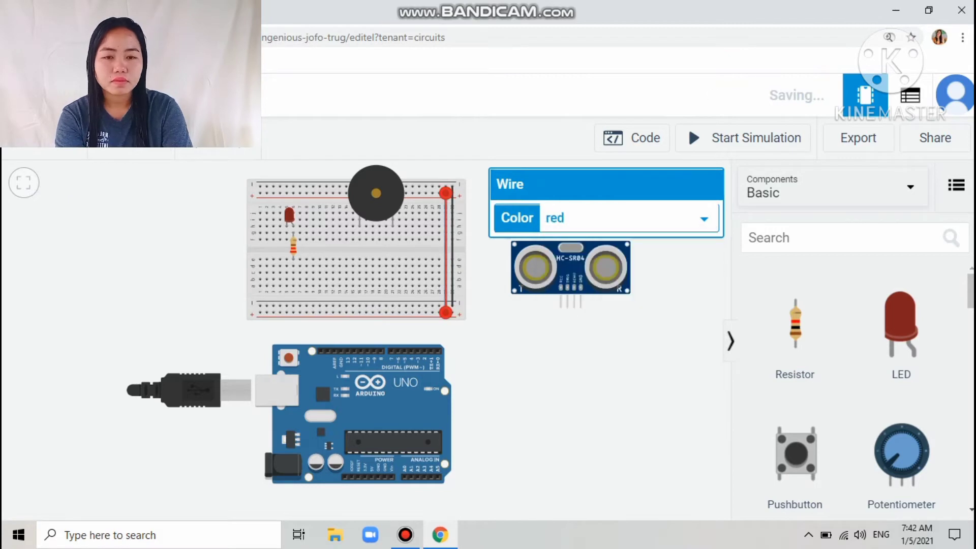
key("Escape")
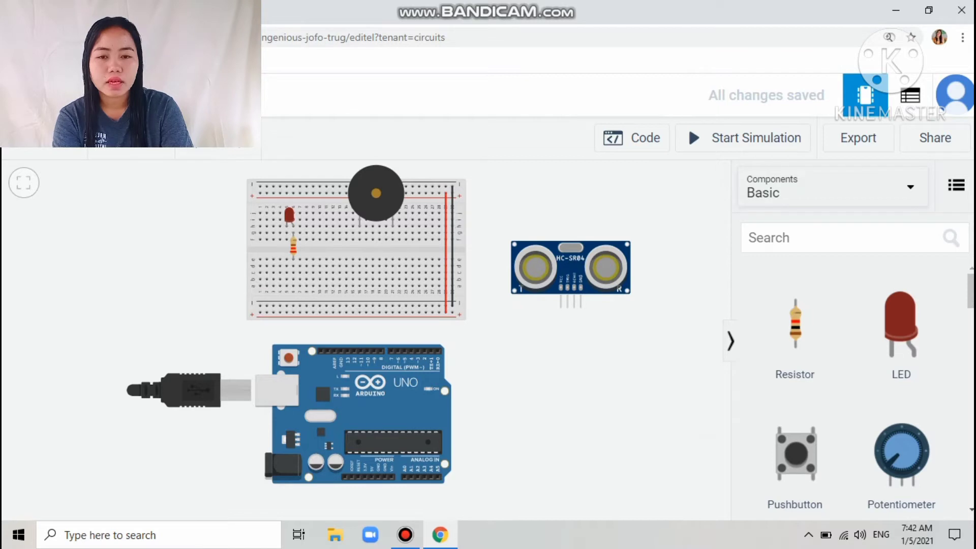
Connect the LED's left leg column straight down to the lower negative rail with a black wire
left_click(288, 233)
left_click(293, 312)
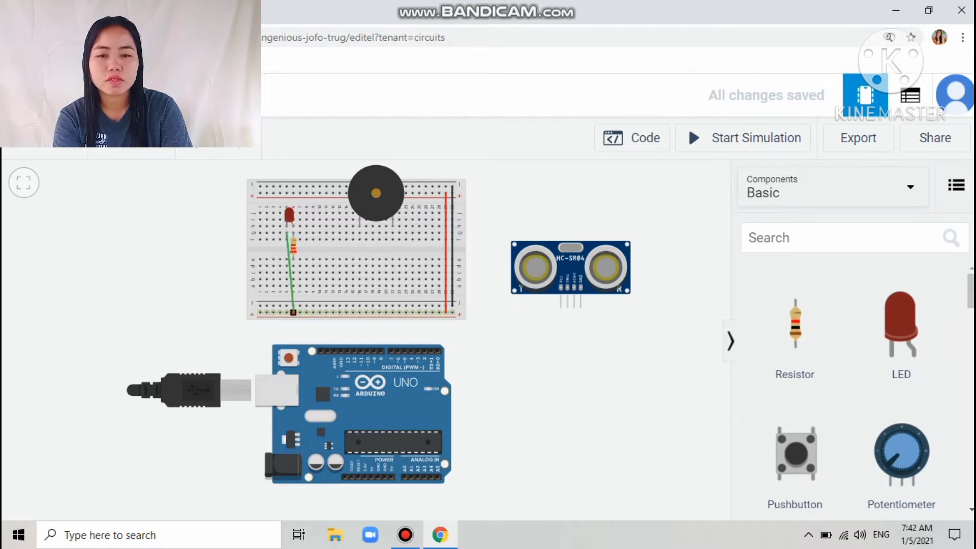
left_click_drag(294, 312, 286, 305)
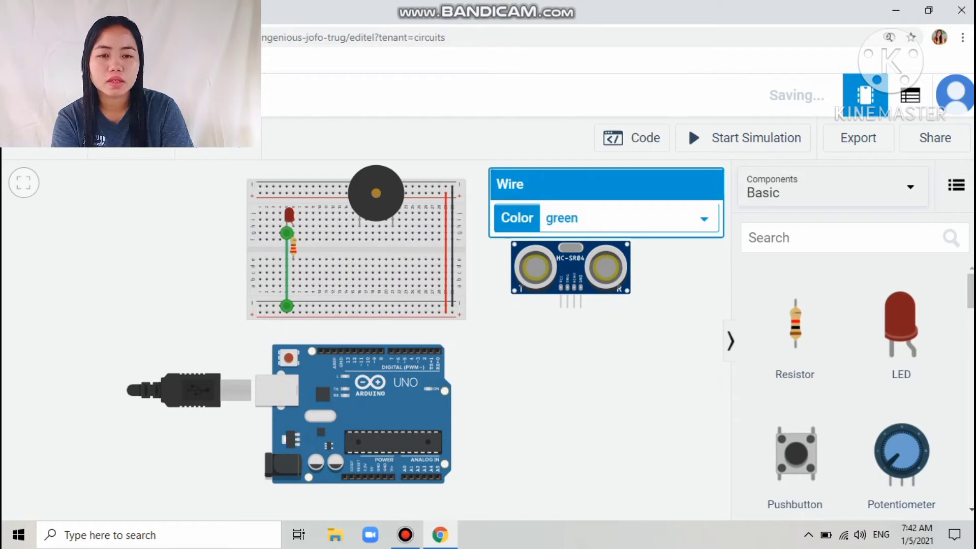
left_click(610, 218)
left_click(563, 239)
key("Escape")
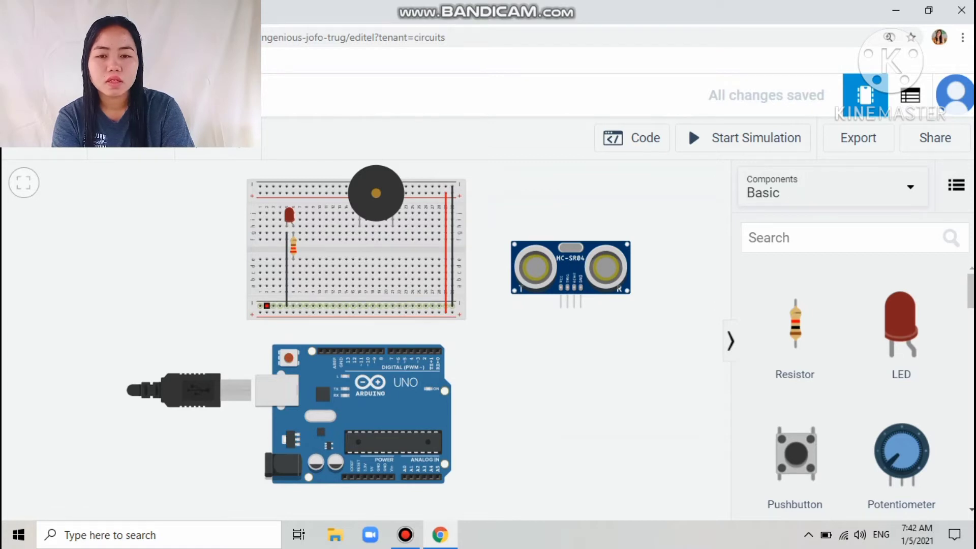
Route a black wire with two bends from the left end of the lower negative rail to the Arduino's digital-side GND pin
left_click(266, 306)
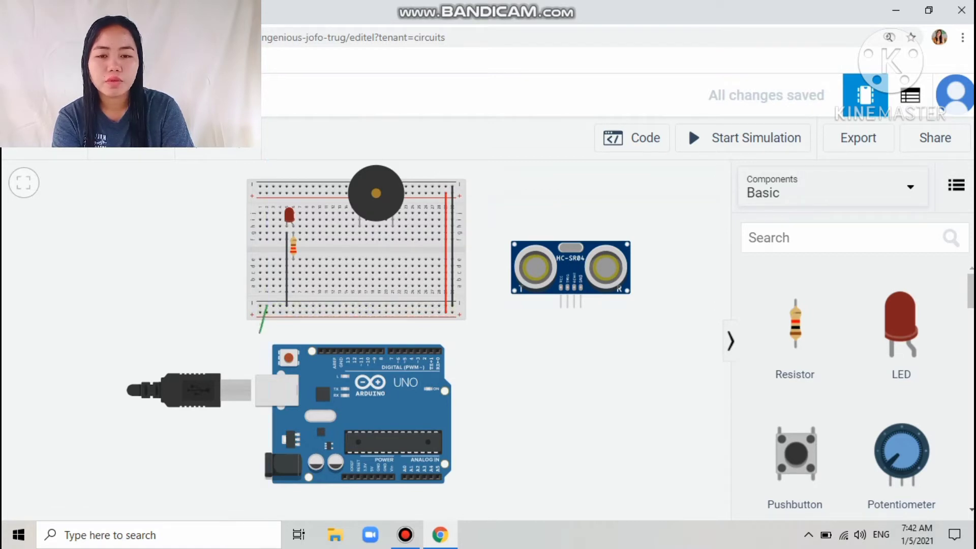
left_click(266, 329)
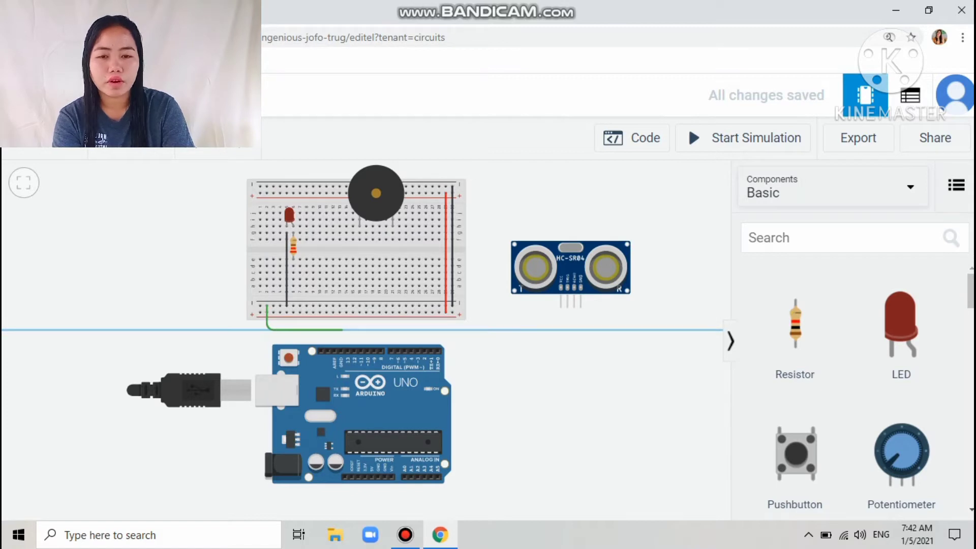
left_click(343, 329)
left_click(341, 351)
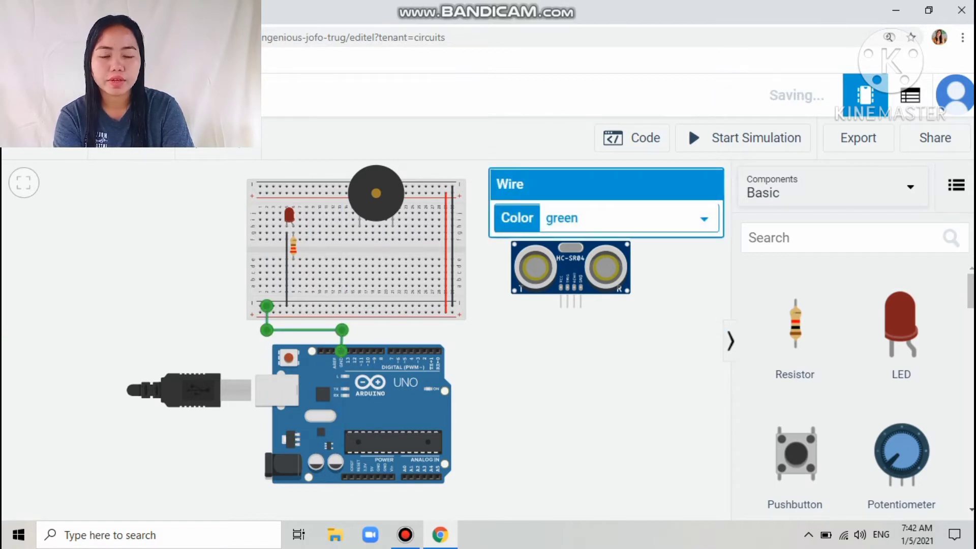
left_click(628, 217)
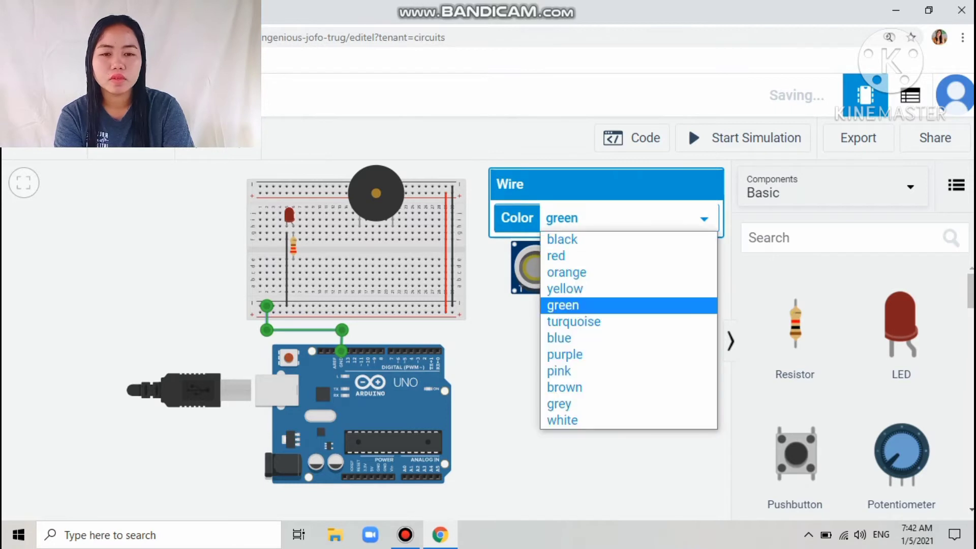
left_click(563, 239)
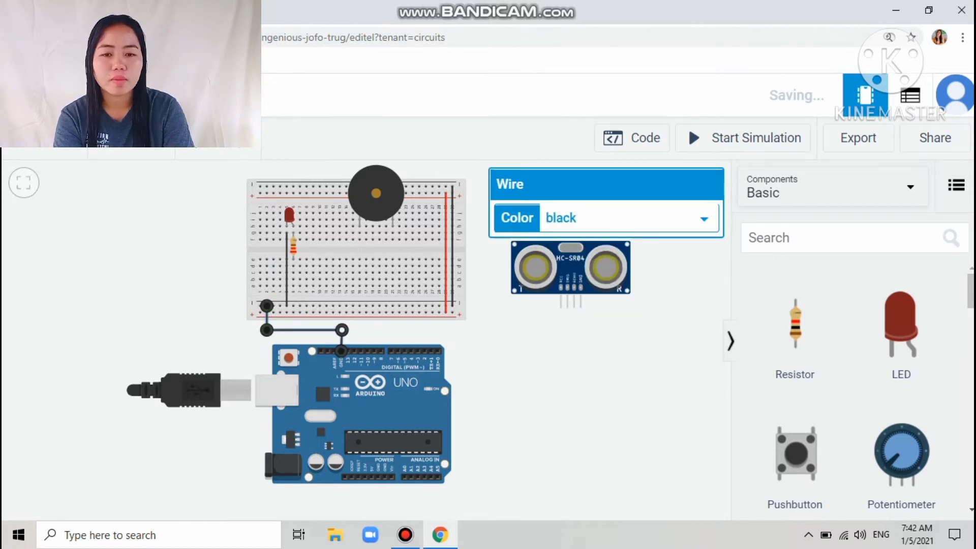
left_click(342, 330)
key("Escape")
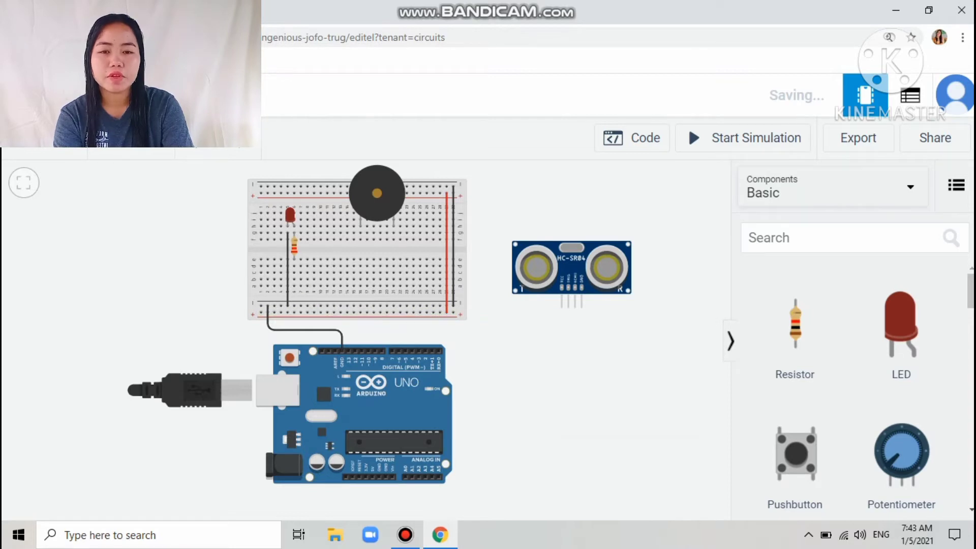
Route an orange wire with squared bends from the resistor's lower end to Arduino pin D13
left_click(294, 257)
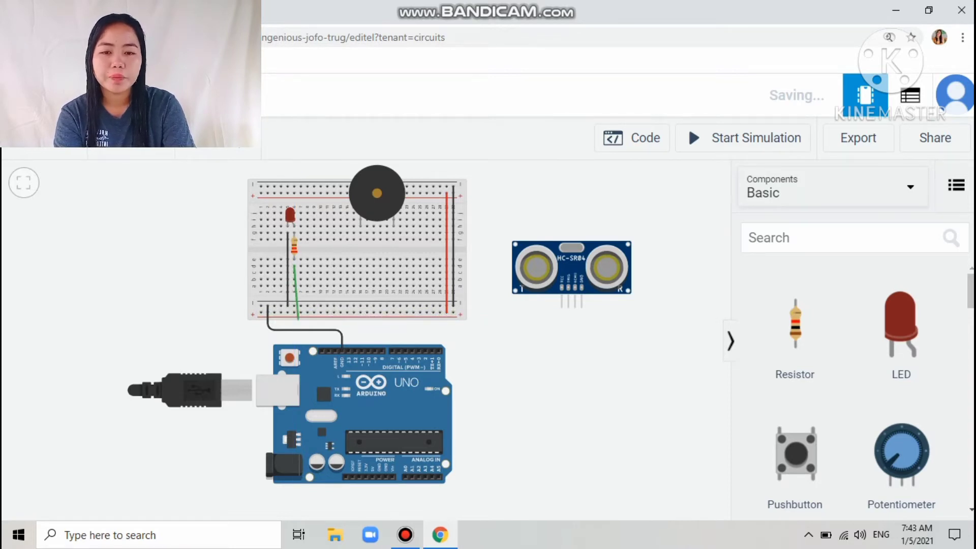
left_click(294, 322)
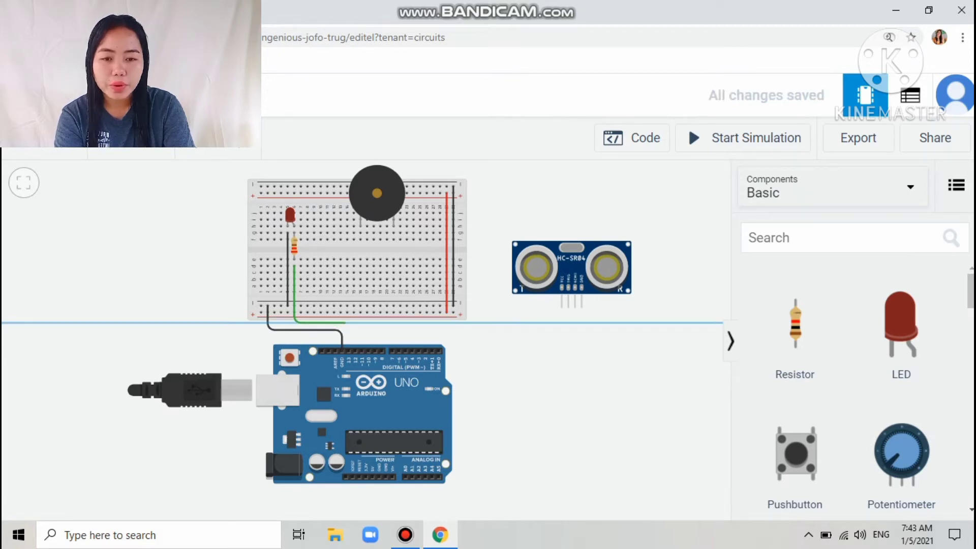
left_click(346, 323)
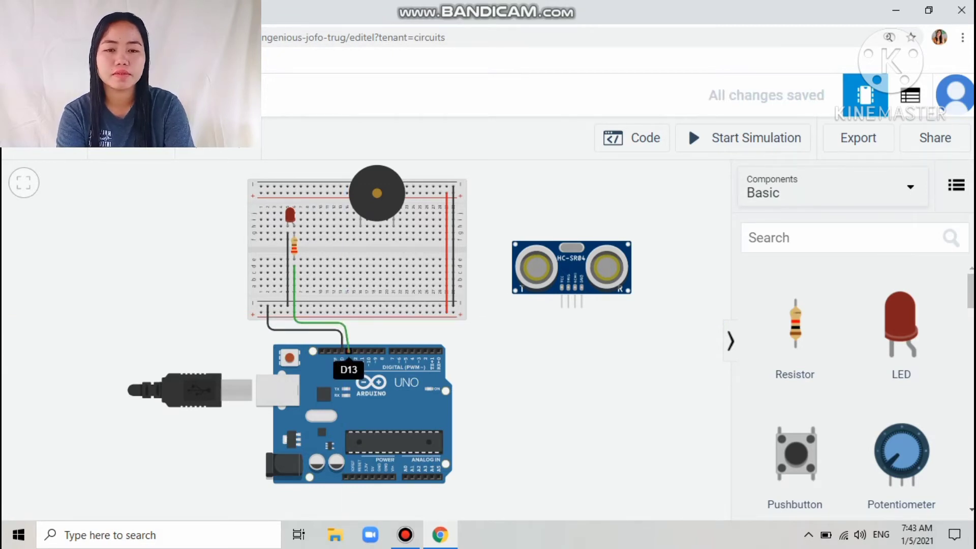
left_click(349, 351)
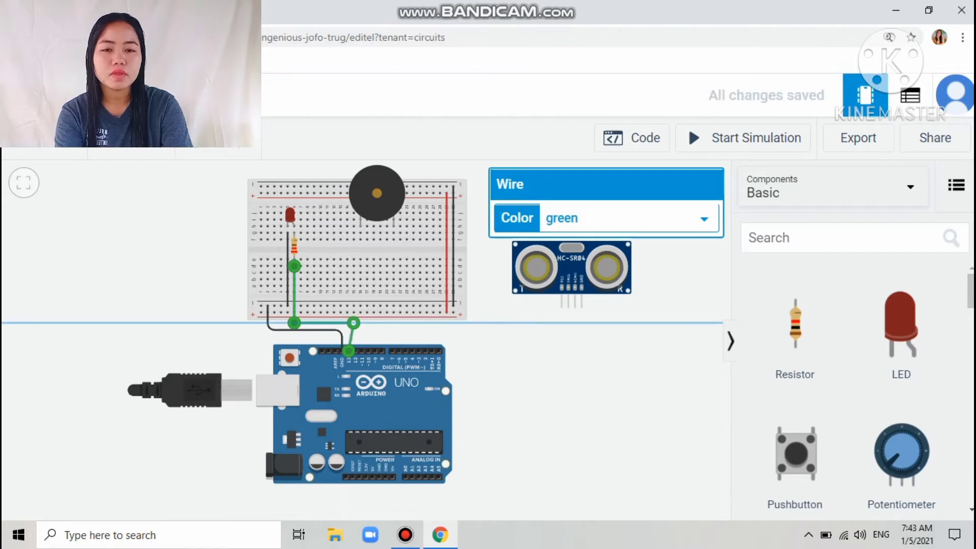
left_click_drag(354, 322, 348, 323)
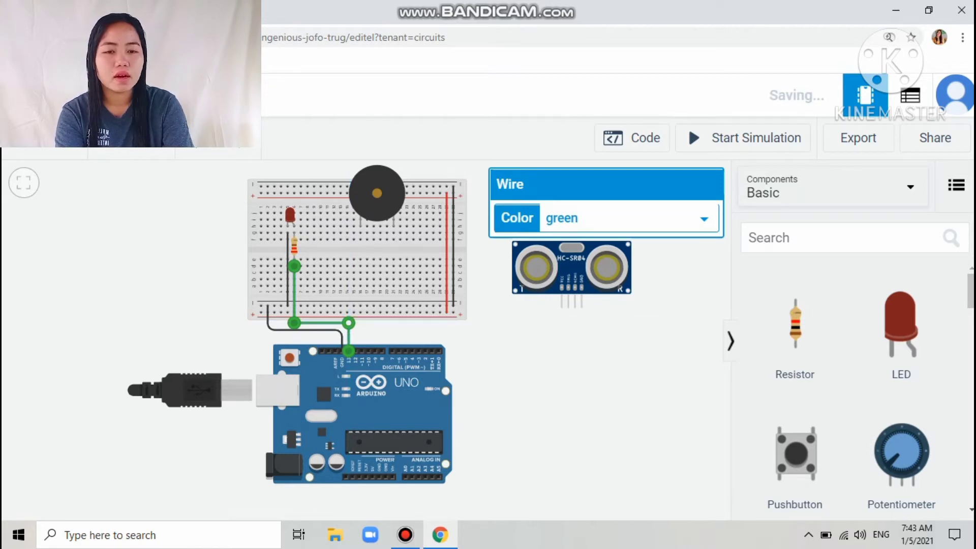
left_click(629, 218)
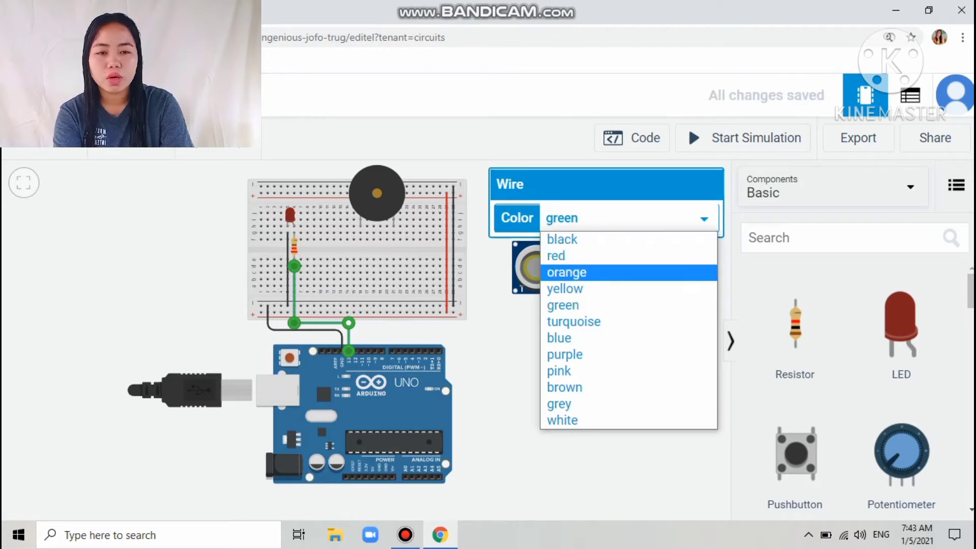
left_click(628, 273)
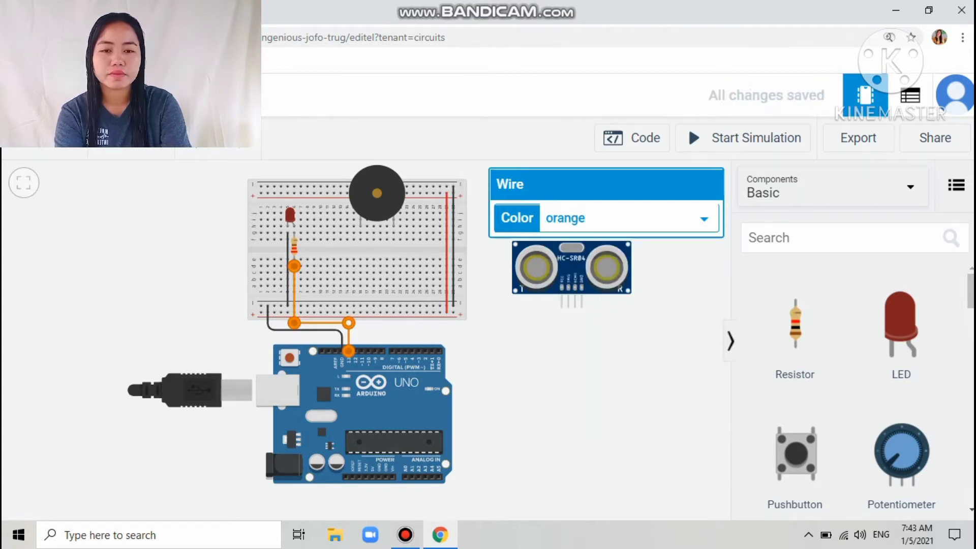
key("Escape")
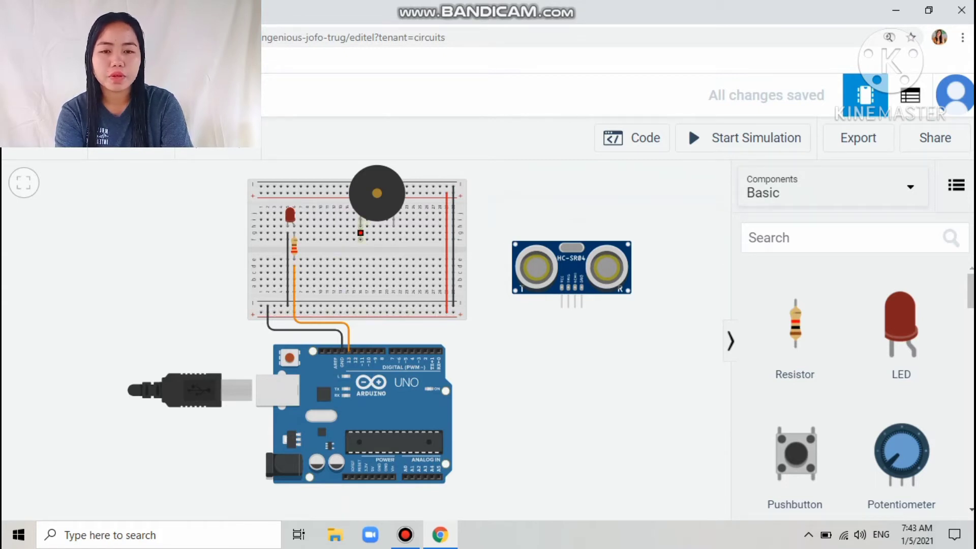
left_click(361, 233)
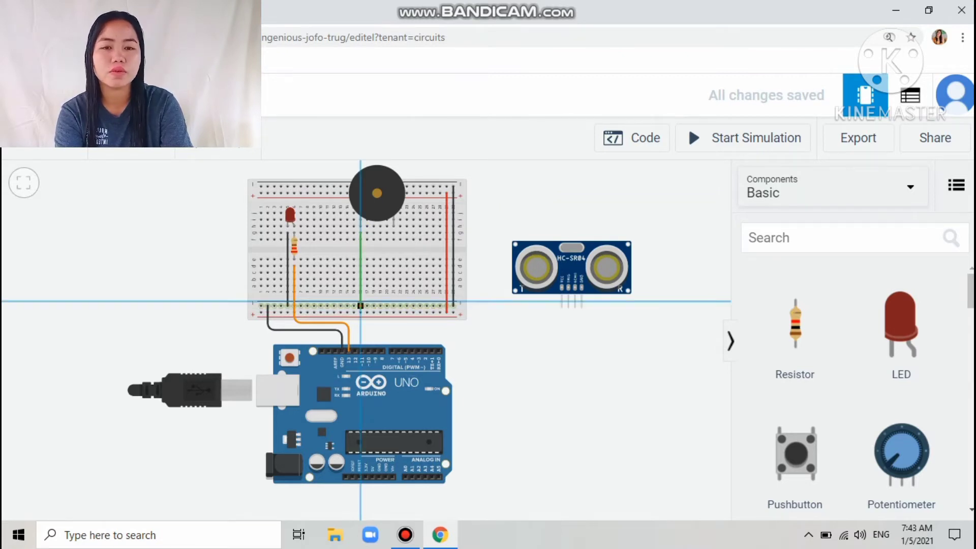
left_click(360, 305)
key("Escape")
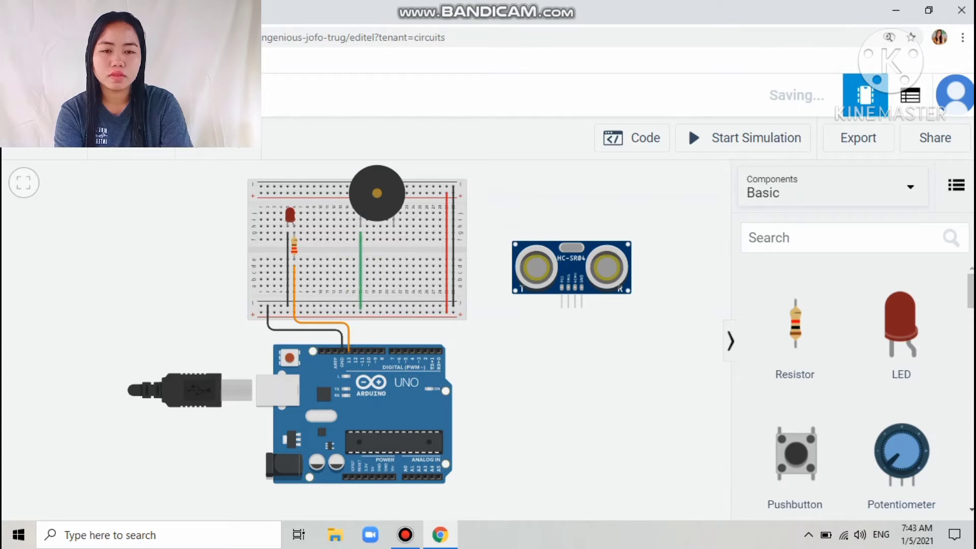
left_click(361, 269)
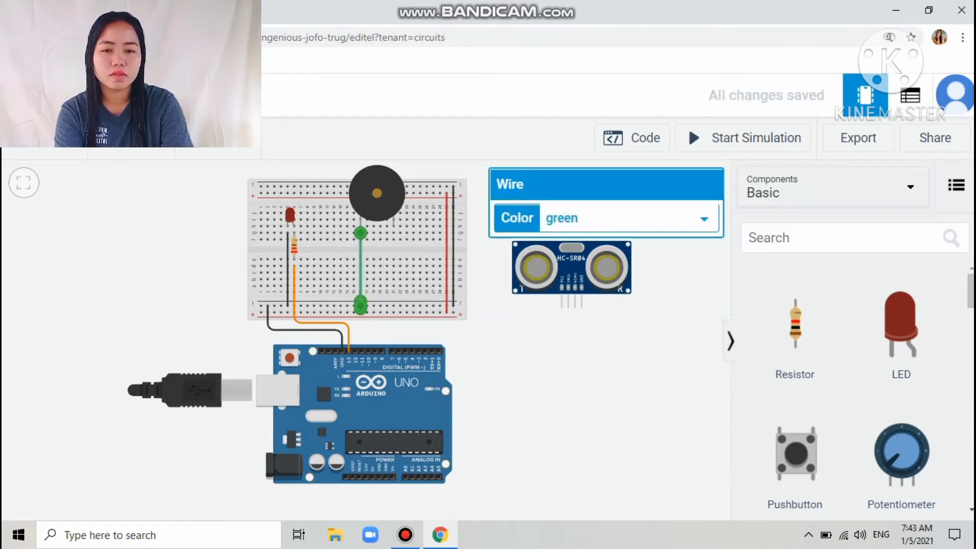
key("Delete")
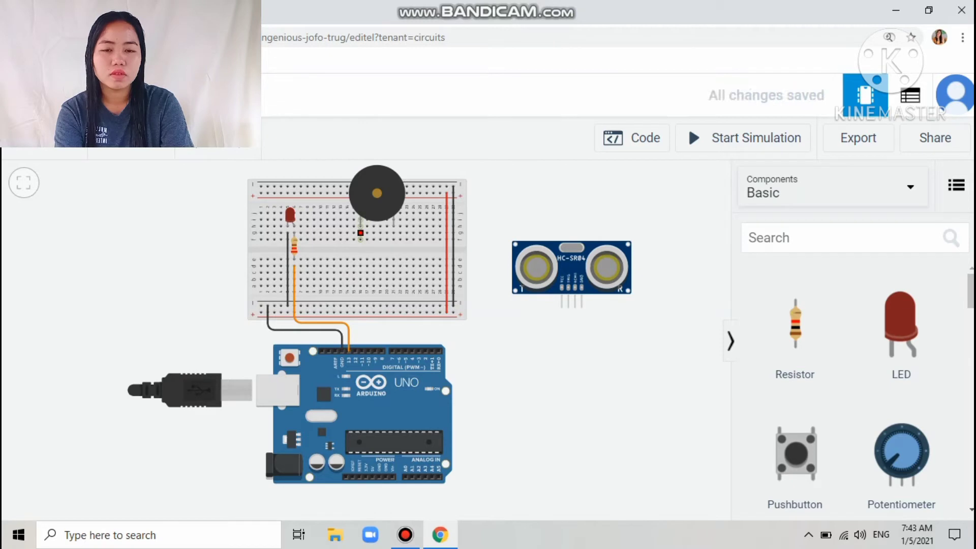
Connect the buzzer's left pin column straight down to the lower negative rail with a black wire
left_click(361, 232)
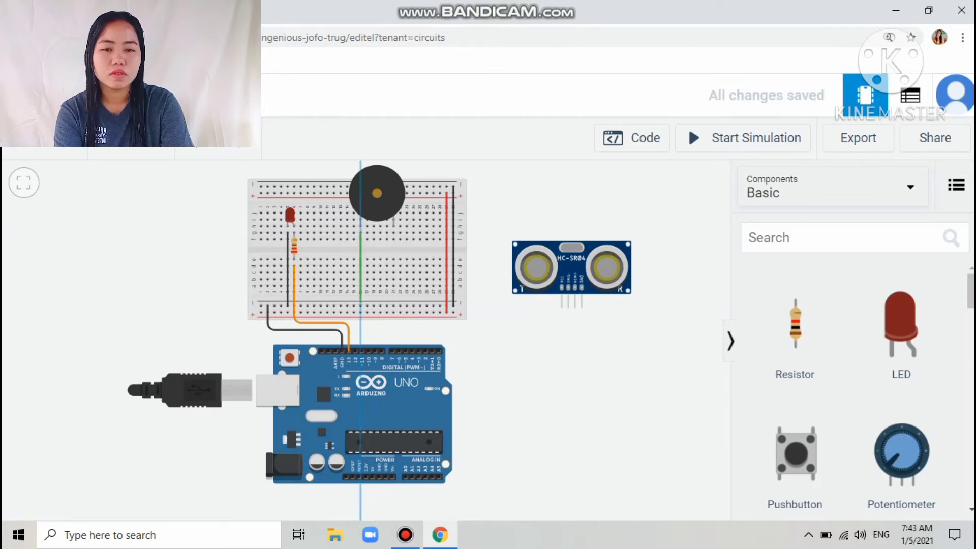
left_click(360, 306)
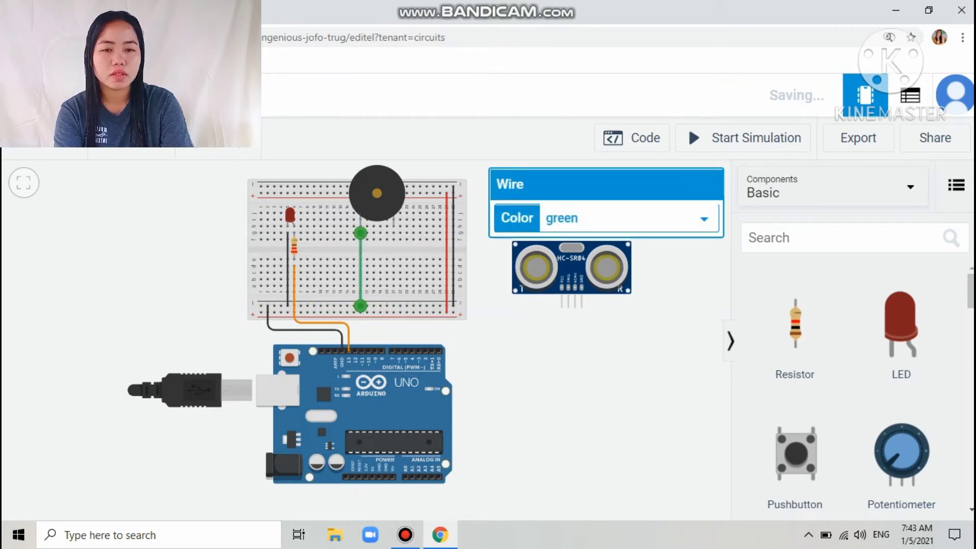
left_click(625, 218)
left_click(562, 239)
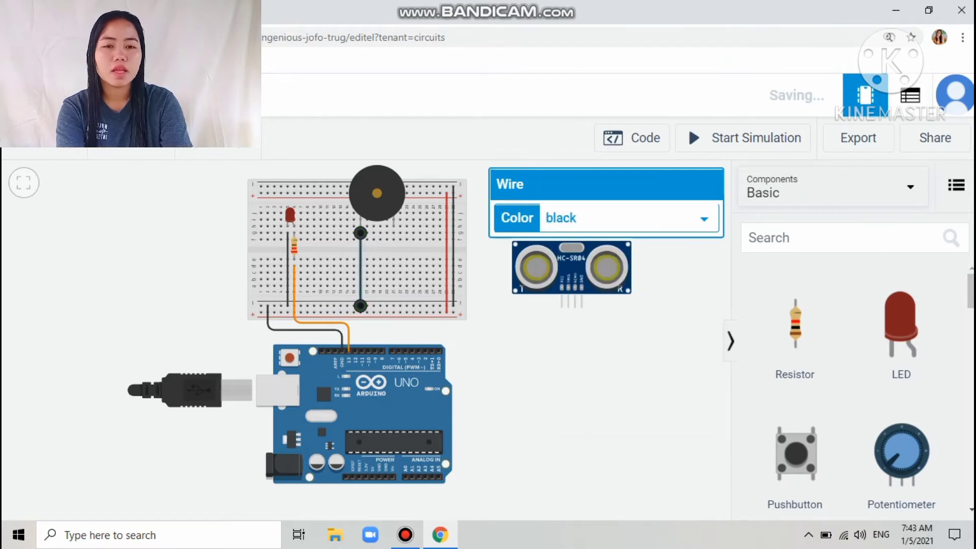
key("Escape")
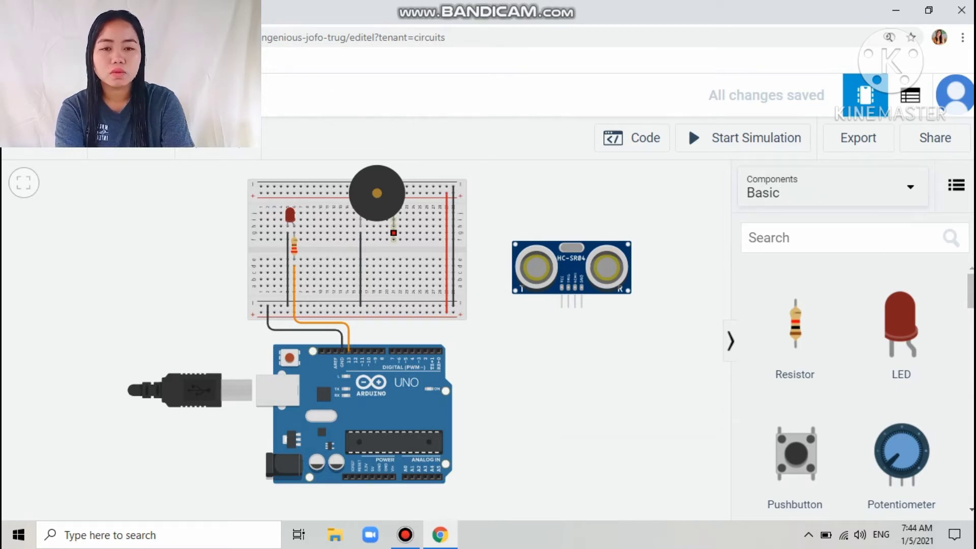
Route a purple wire with squared bends from the buzzer's right pin column to Arduino pin D11
left_click(394, 233)
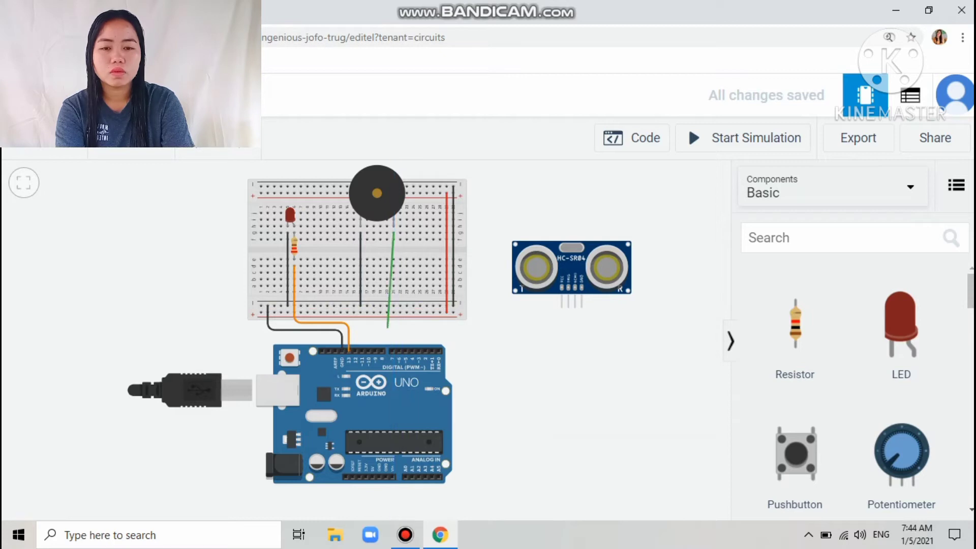
left_click(393, 327)
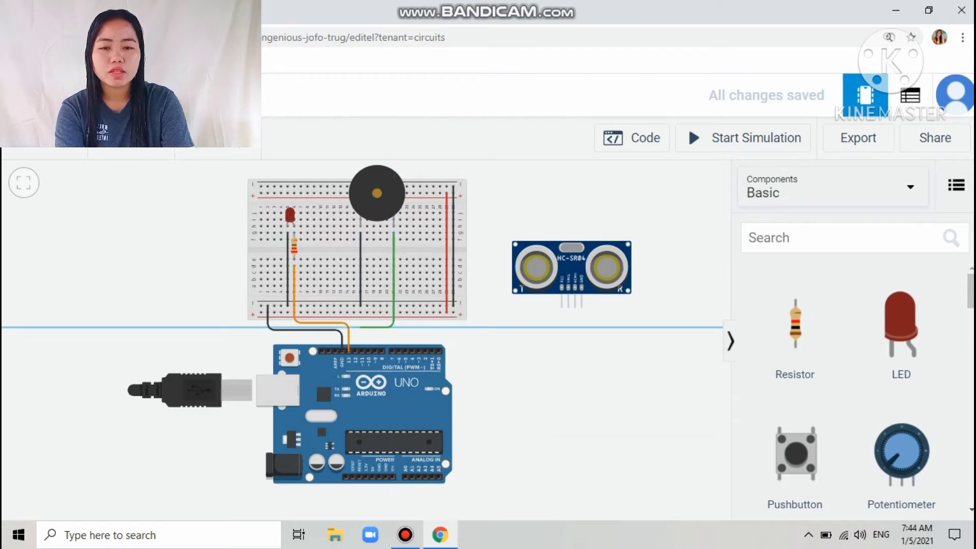
left_click(361, 326)
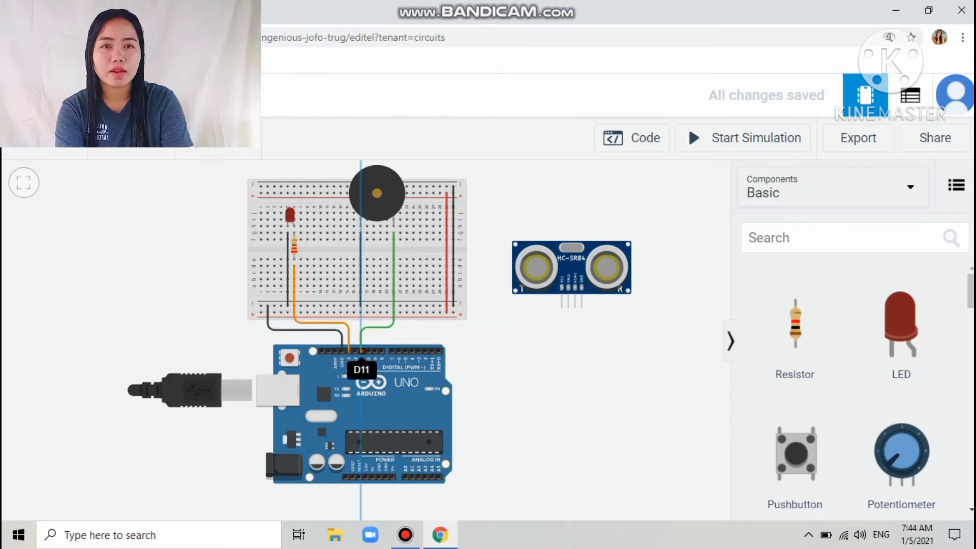
left_click(362, 351)
left_click(704, 219)
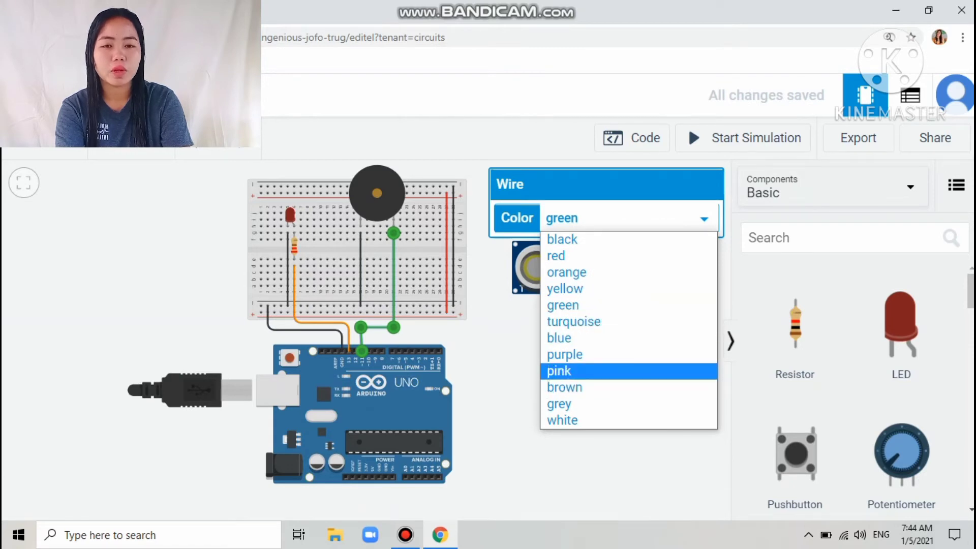
left_click(564, 354)
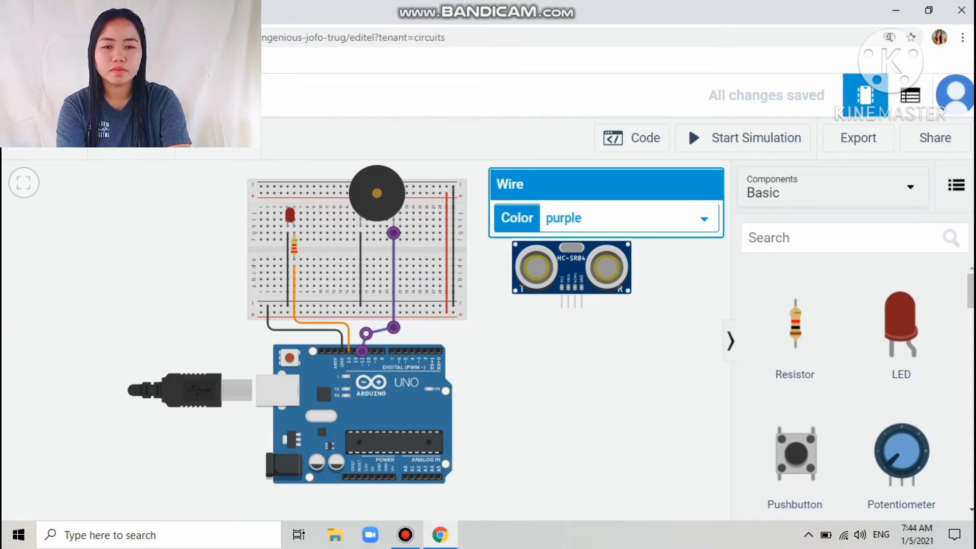
left_click_drag(361, 327, 362, 328)
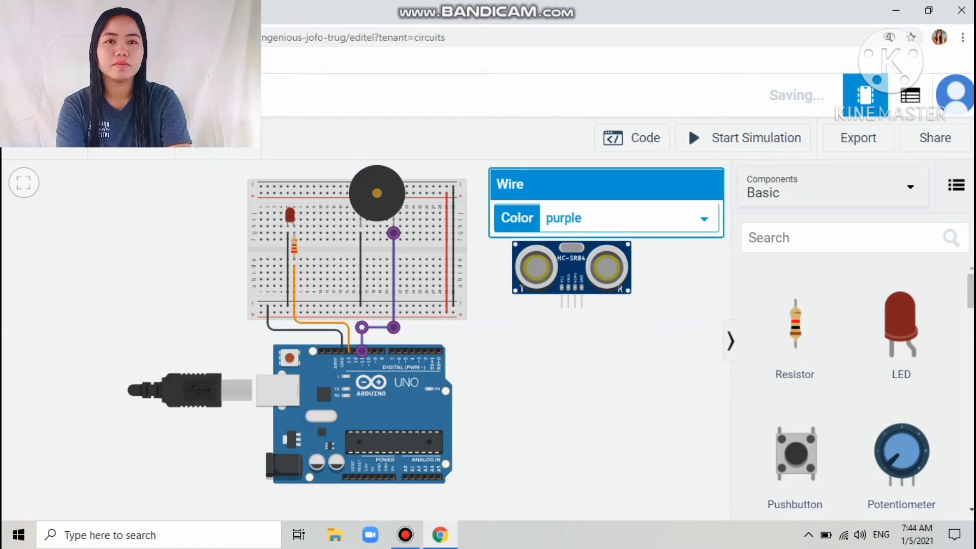
Route a red wire with squared bends from the Arduino's 5V pin to the ultrasonic sensor's Power pin
key("Escape")
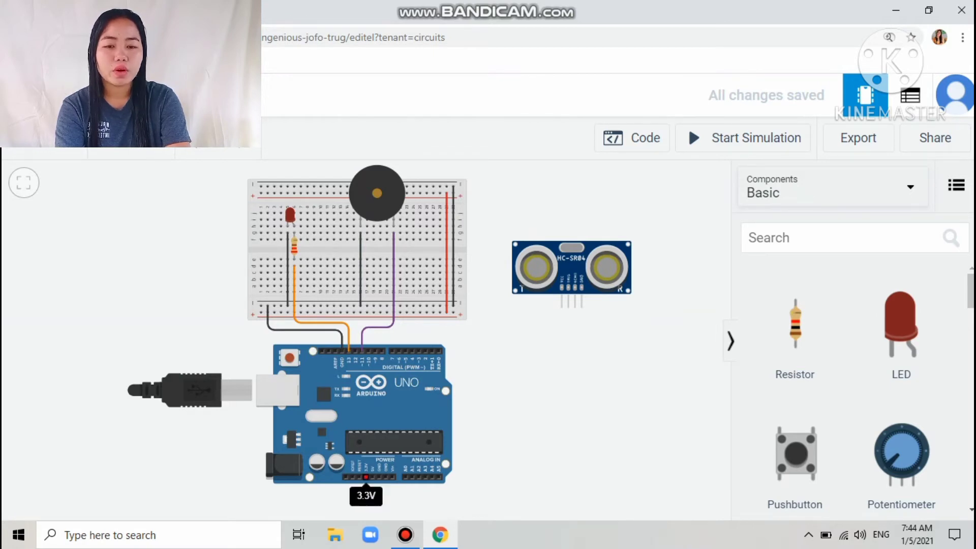
left_click(372, 477)
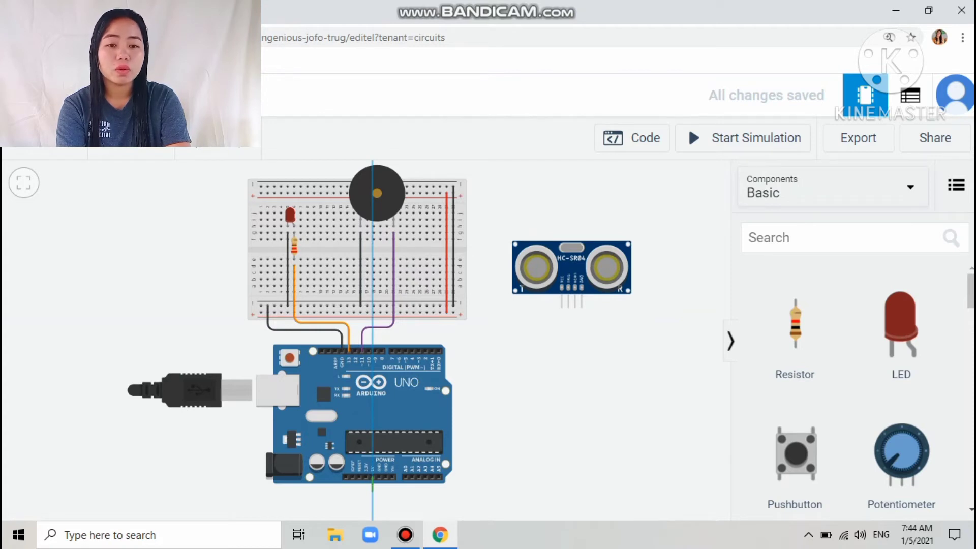
left_click(374, 491)
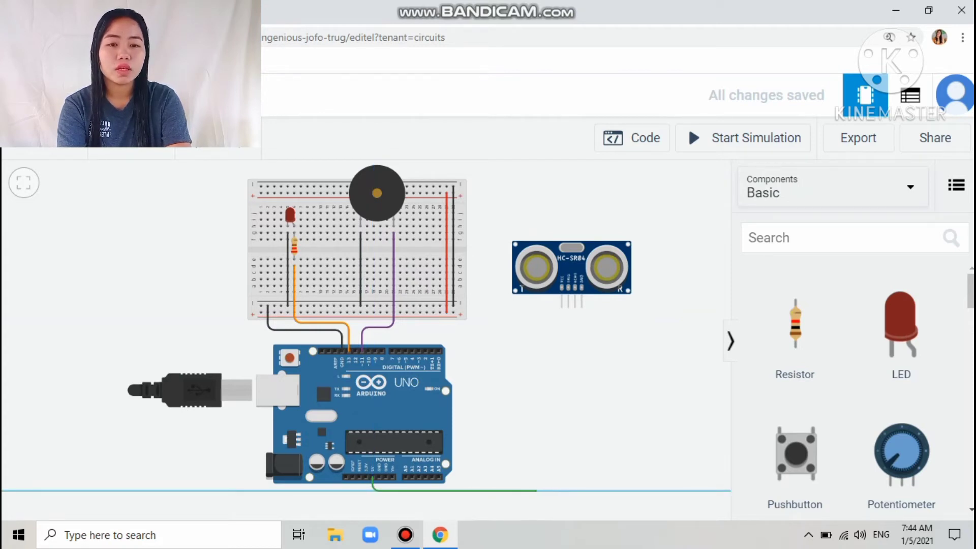
left_click(556, 490)
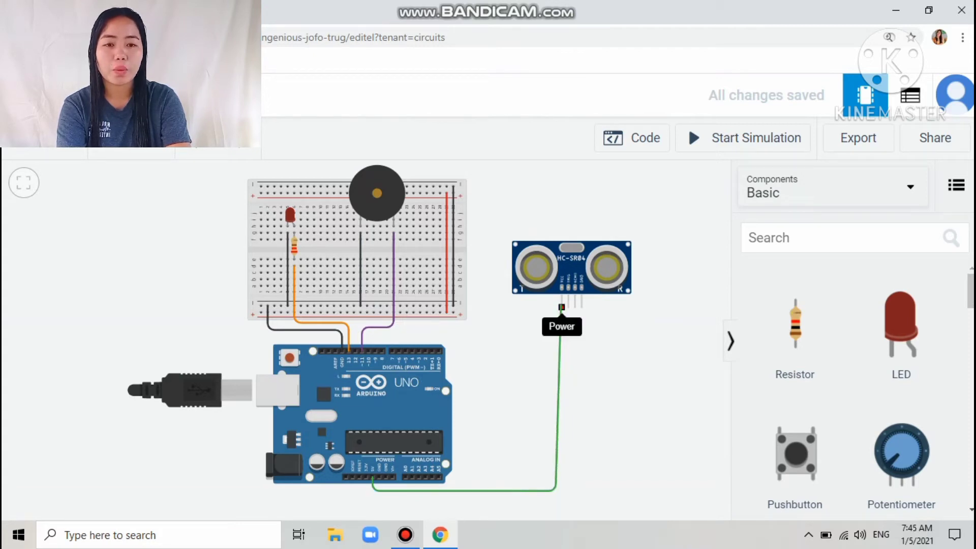
left_click(561, 307)
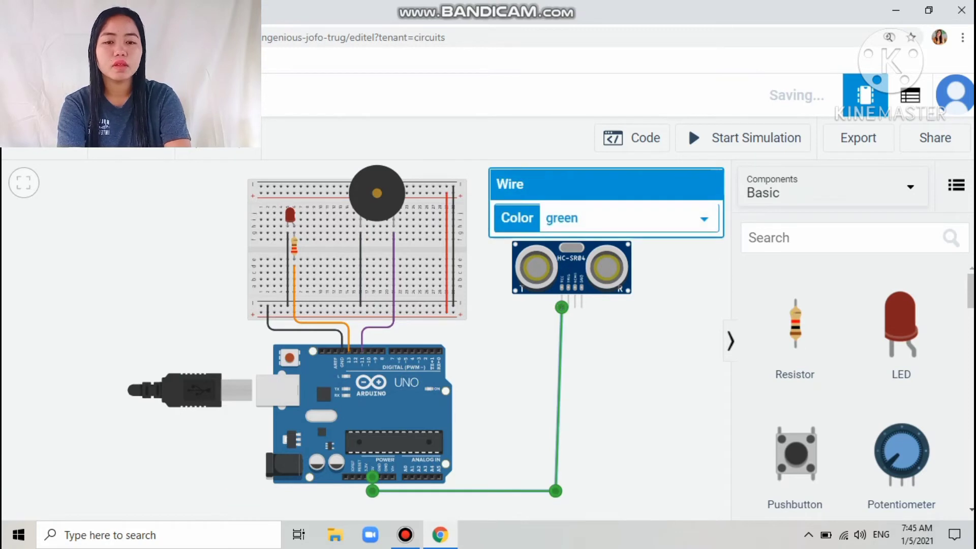
left_click_drag(556, 491, 561, 491)
left_click(629, 218)
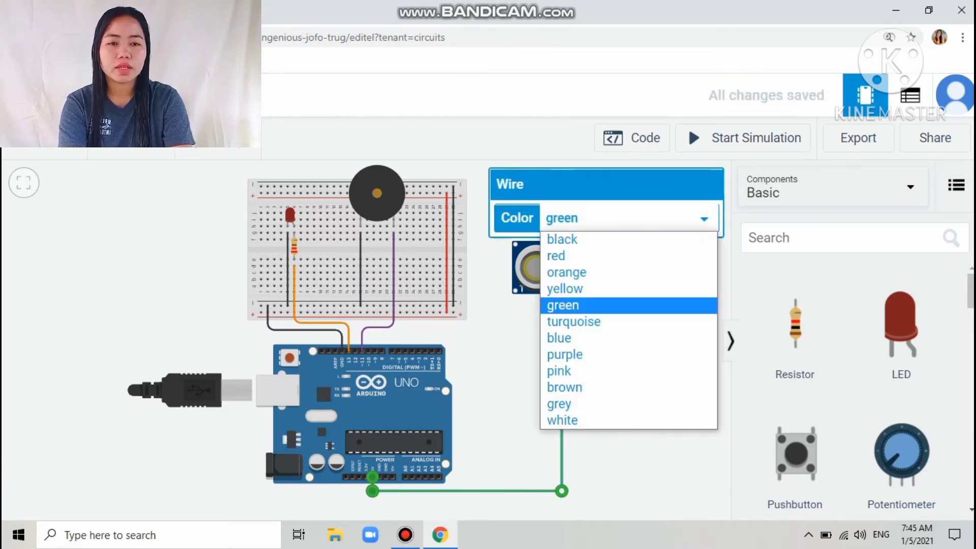
left_click(629, 256)
key("Escape")
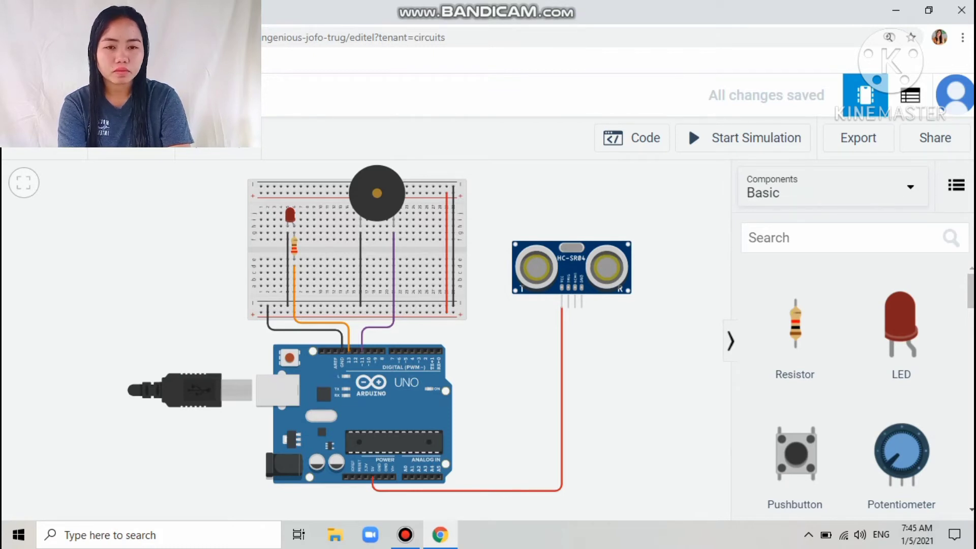
Route a yellow wire with squared bends from the ultrasonic sensor's trigger pin to Arduino pin D10
left_click(569, 301)
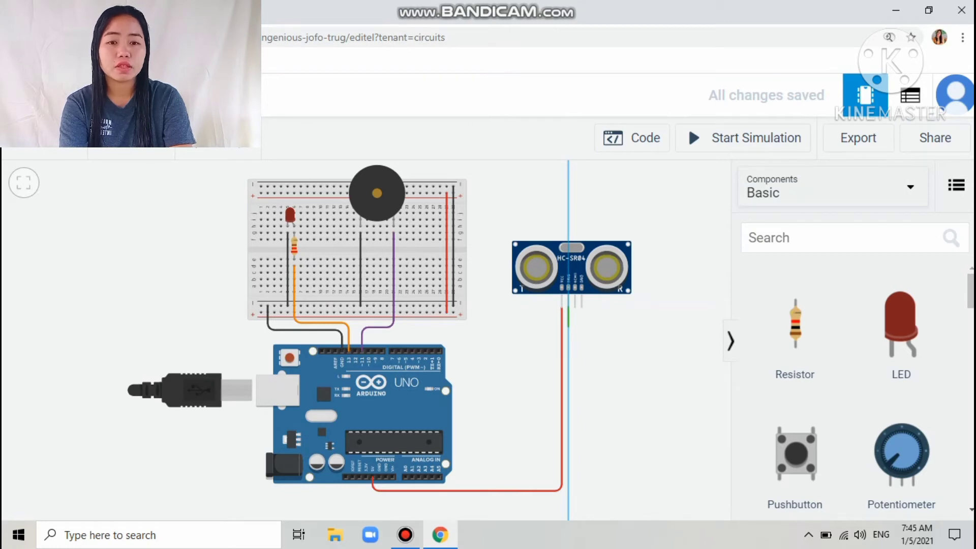
left_click(568, 326)
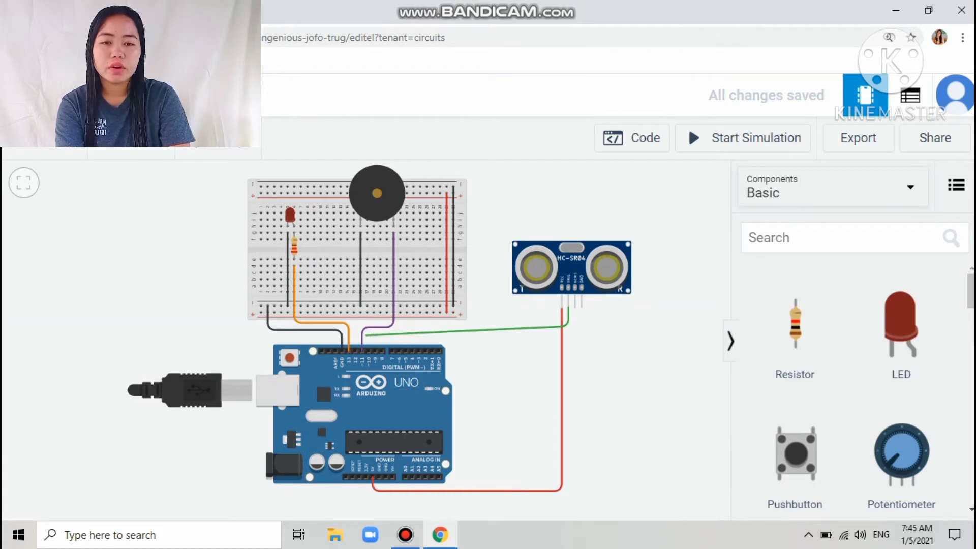
left_click(366, 335)
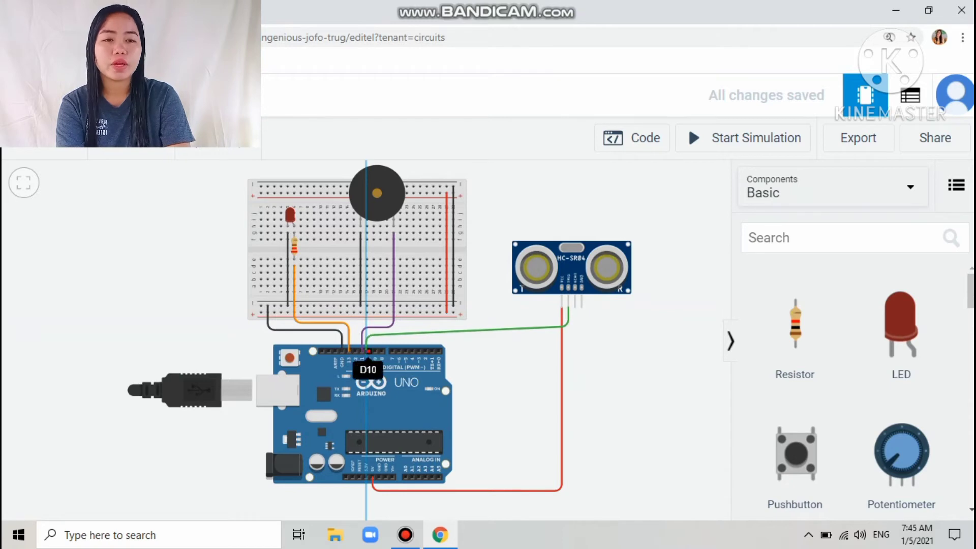
left_click(368, 351)
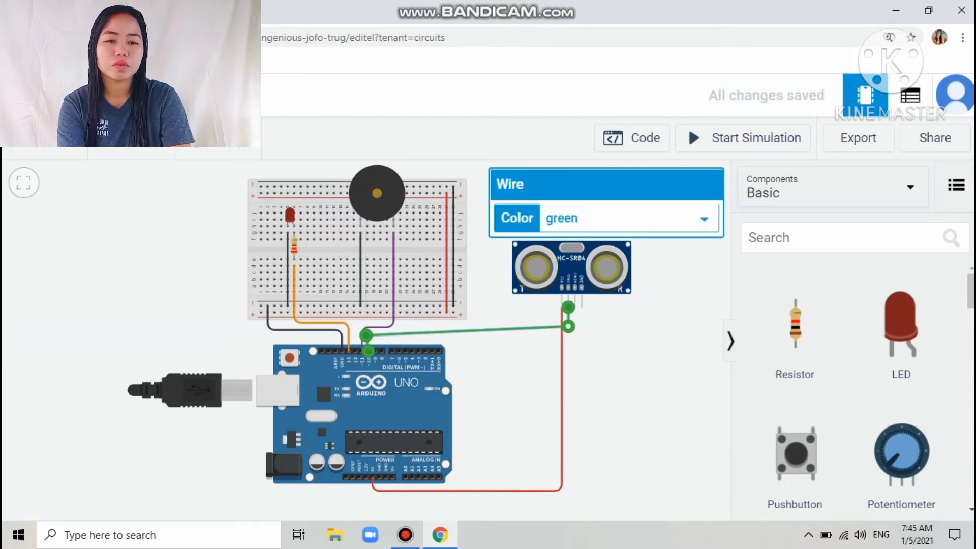
left_click_drag(568, 339, 568, 335)
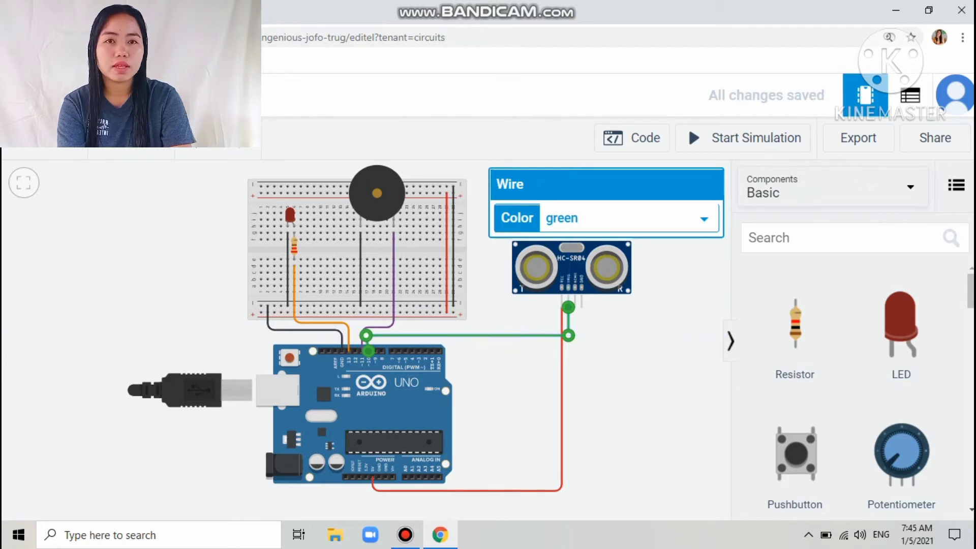
left_click_drag(366, 335, 369, 335)
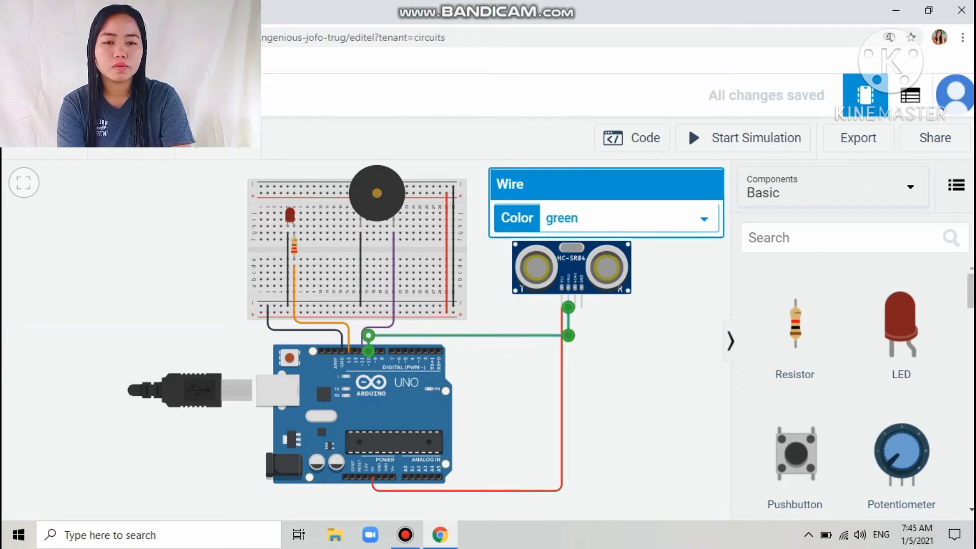
left_click(628, 218)
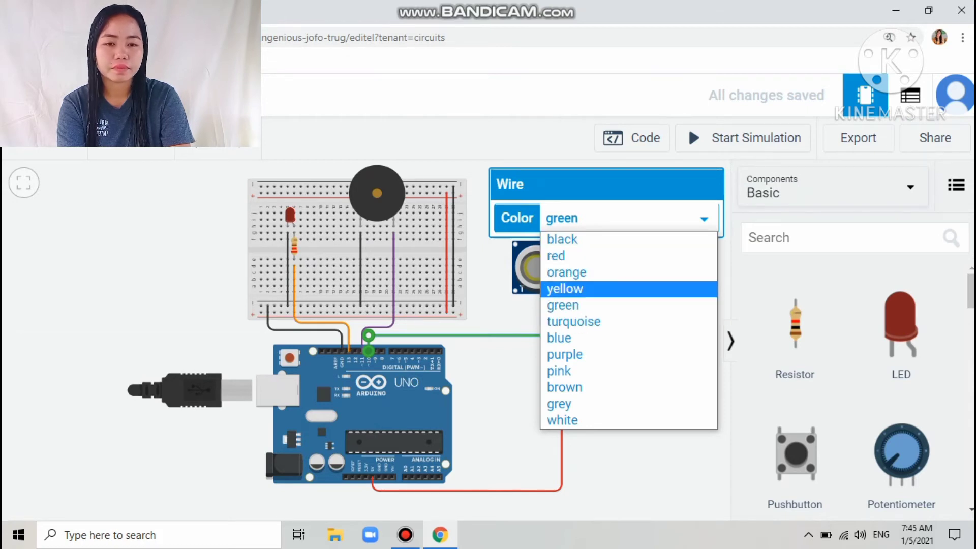
left_click(565, 289)
key("Escape")
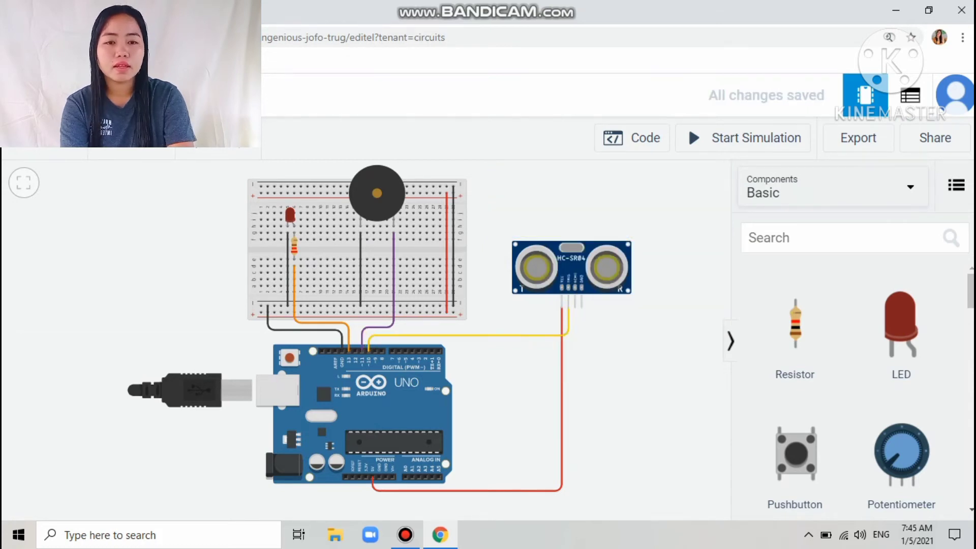
Route a green wire with squared bends from the ultrasonic sensor's echo pin to Arduino pin D9
left_click(575, 307)
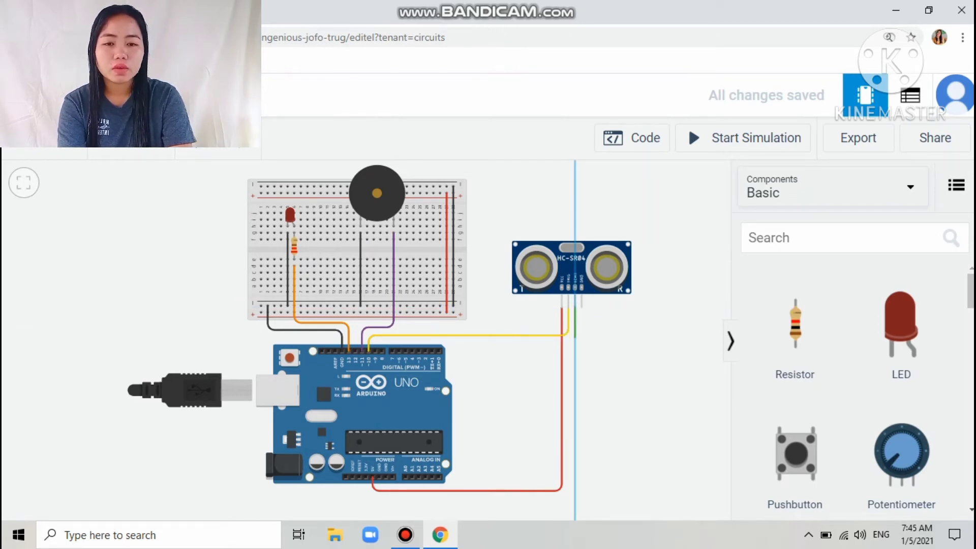
left_click(575, 337)
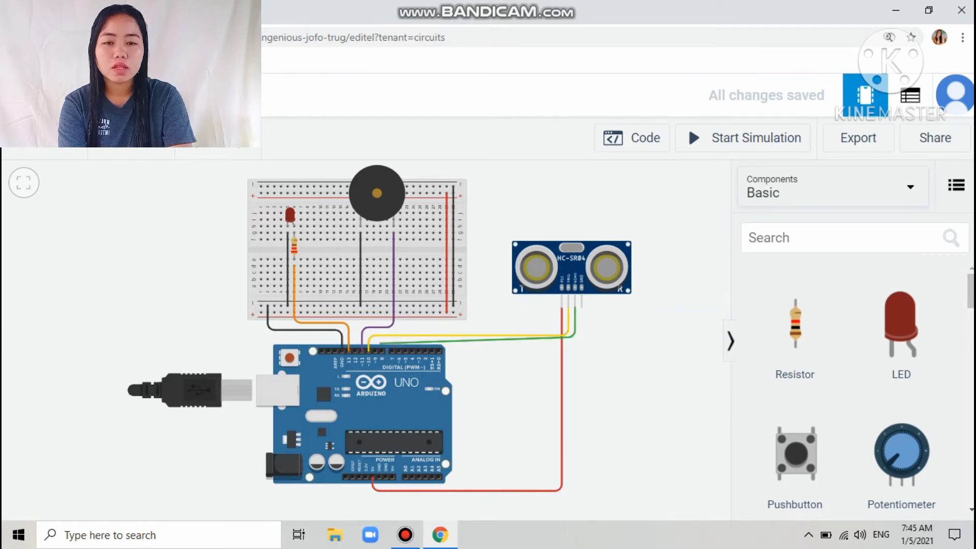
left_click(375, 351)
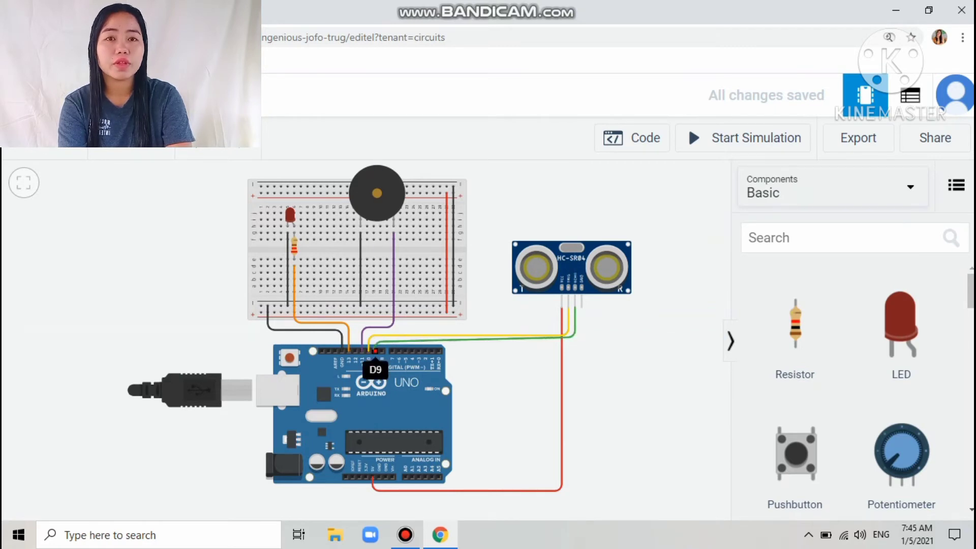
left_click(375, 351)
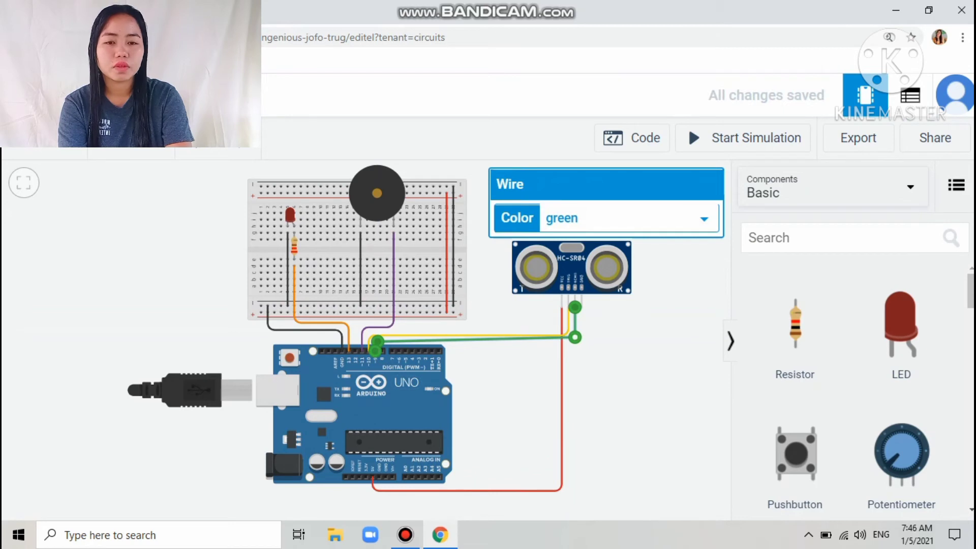
left_click_drag(575, 337, 575, 341)
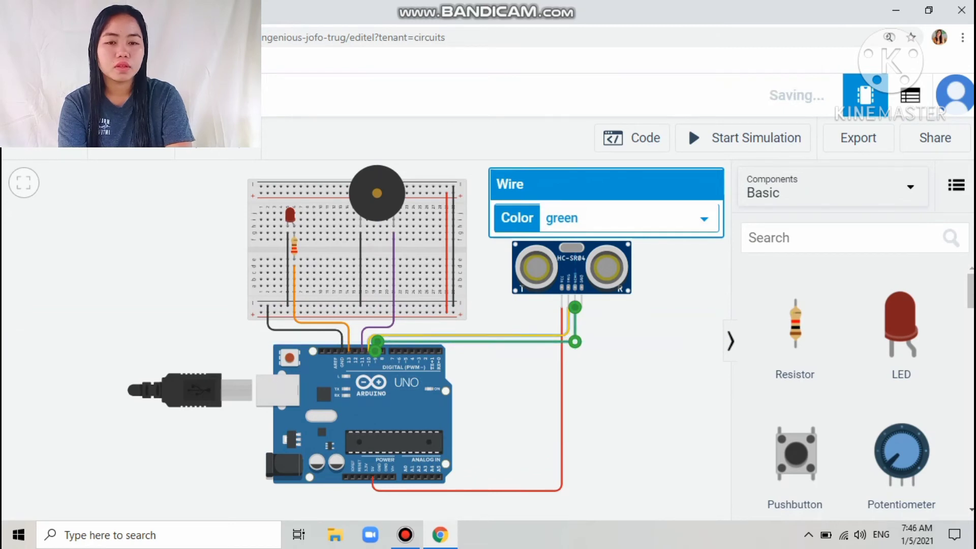
left_click_drag(377, 342, 375, 341)
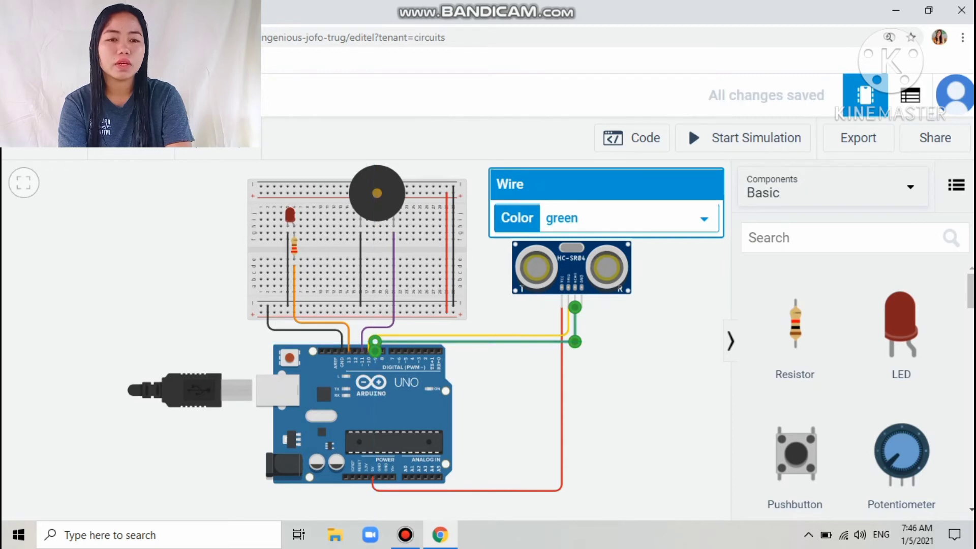
left_click(629, 218)
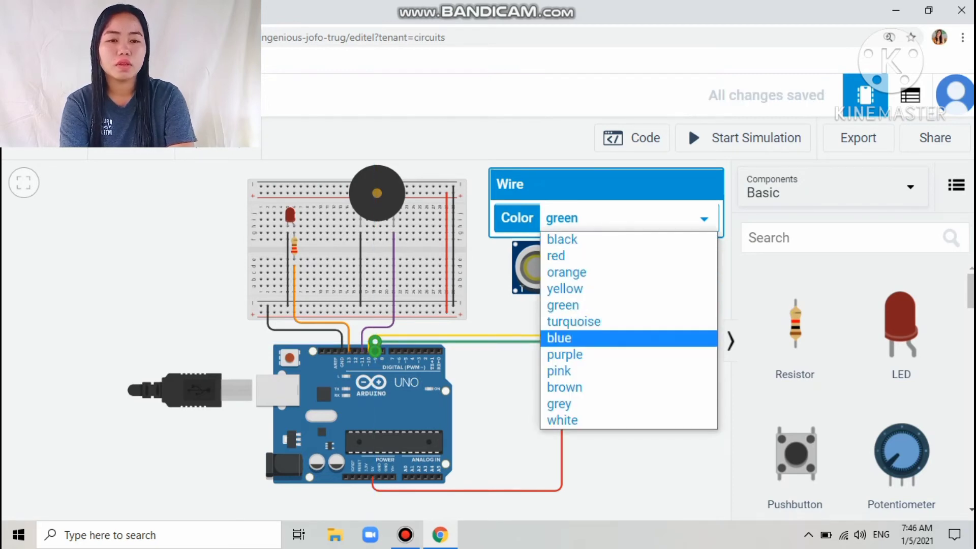
left_click(628, 305)
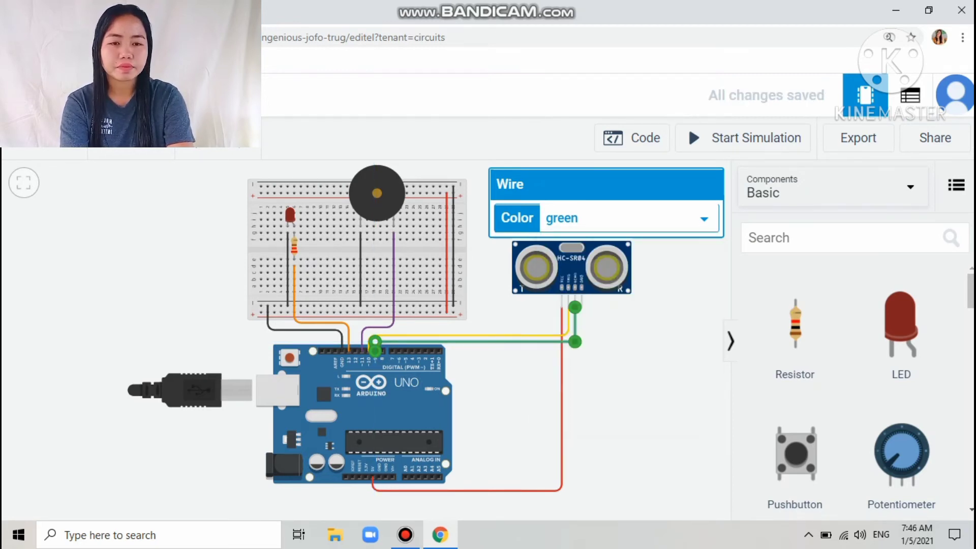
key("Escape")
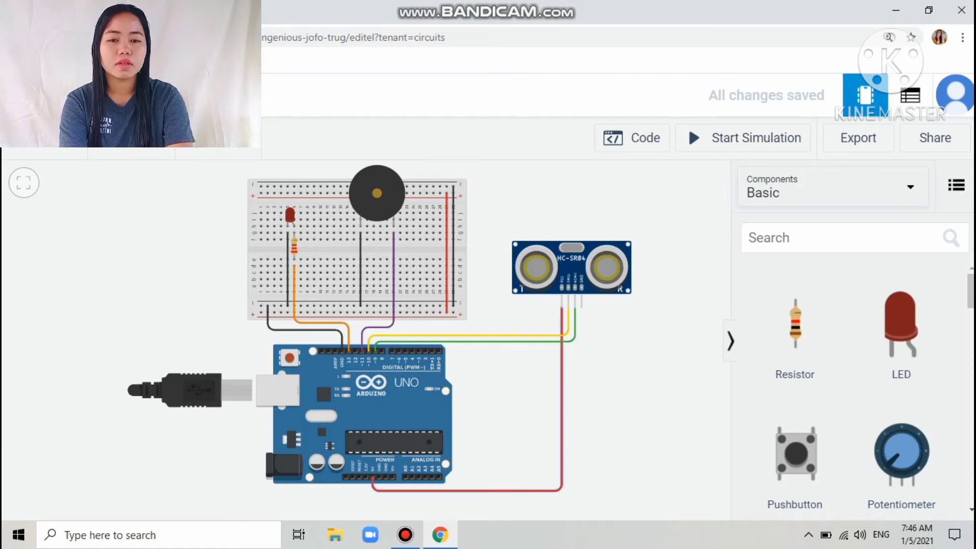
Route a black wire with squared bends from the Arduino's power-side GND pin to the ultrasonic sensor's Ground pin
left_click(379, 477)
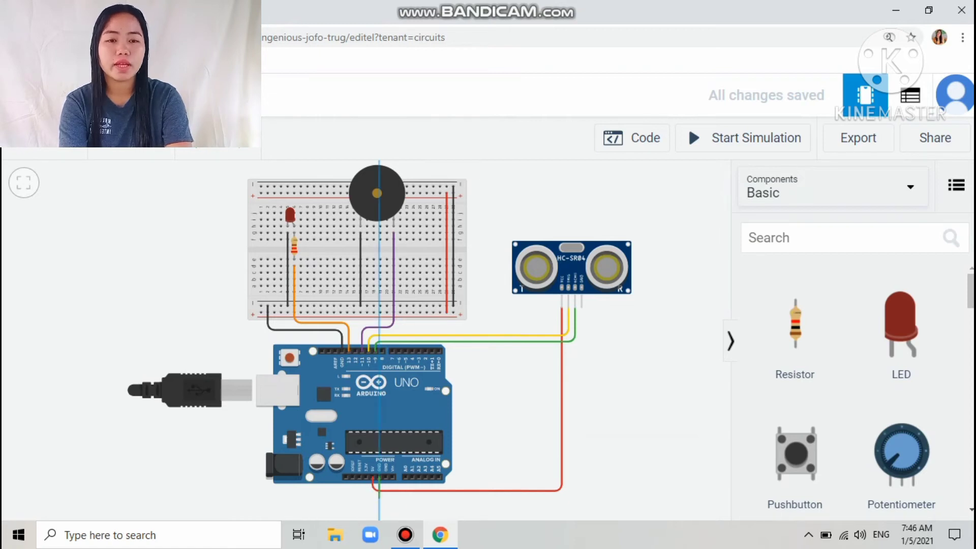
left_click(379, 500)
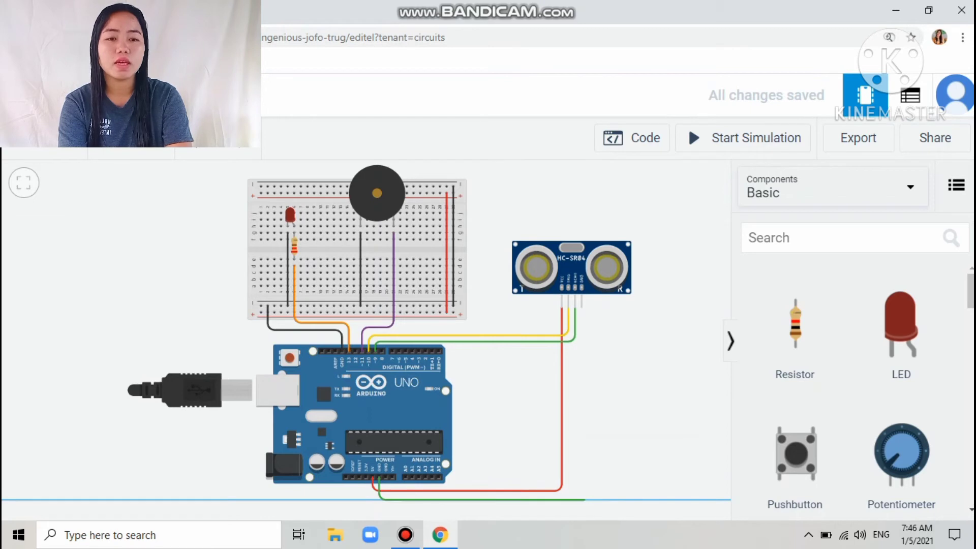
left_click(585, 500)
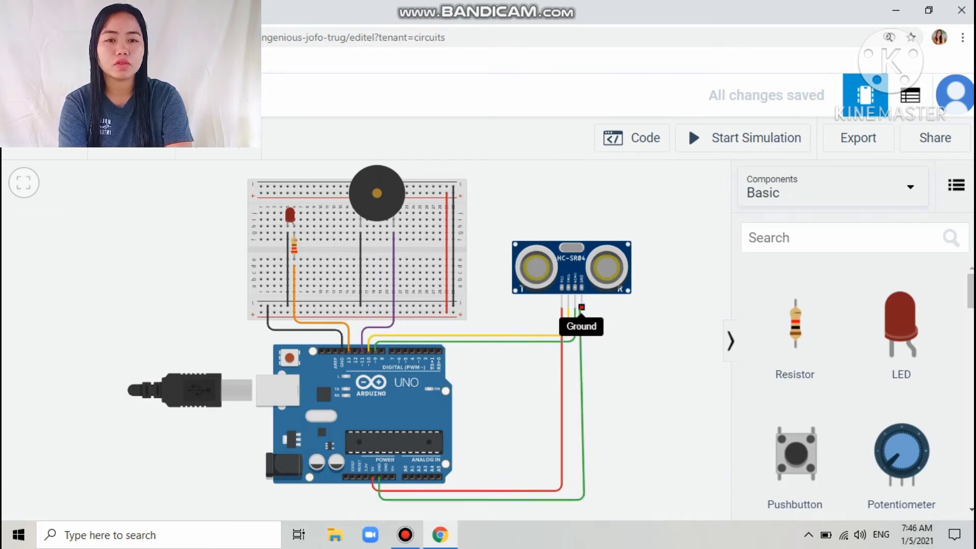
left_click(582, 308)
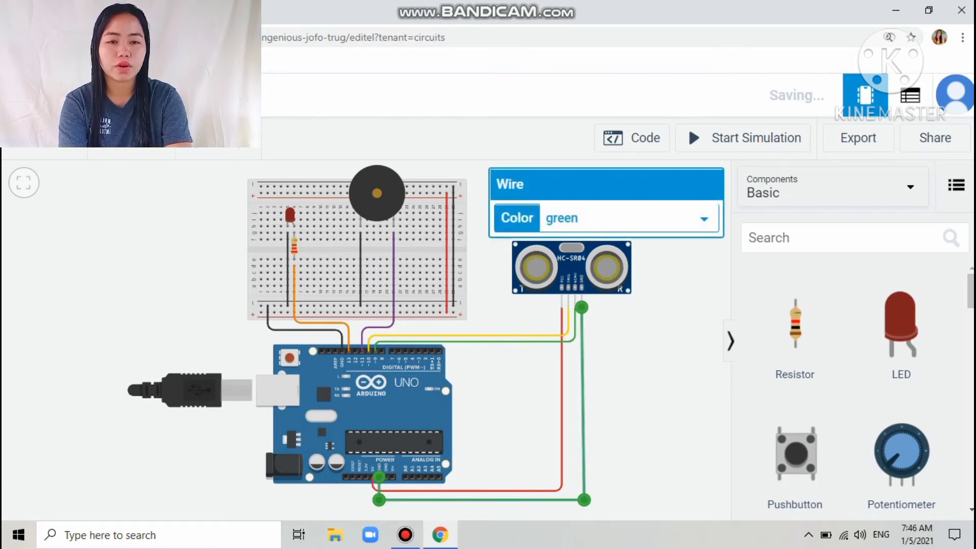
left_click_drag(584, 500, 582, 499)
left_click(582, 499)
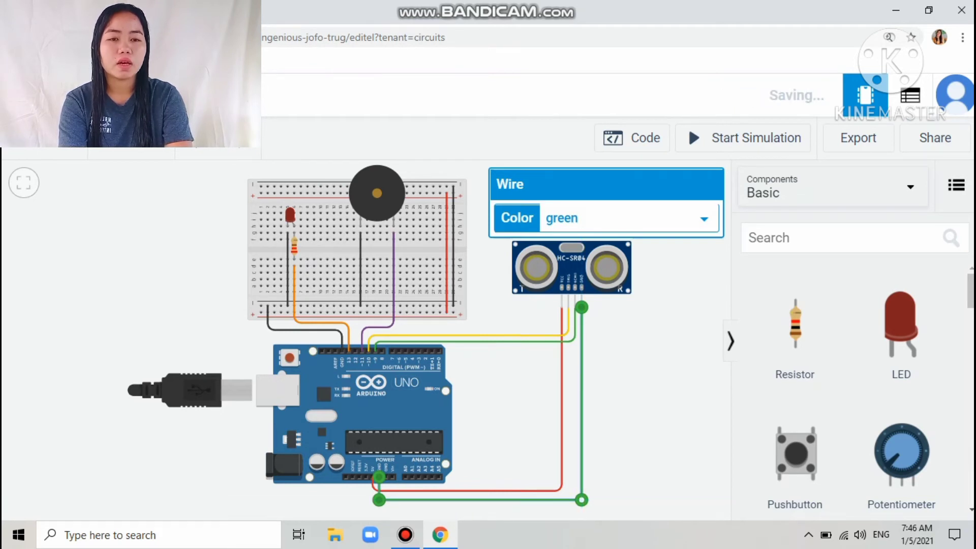
left_click(629, 218)
left_click(562, 240)
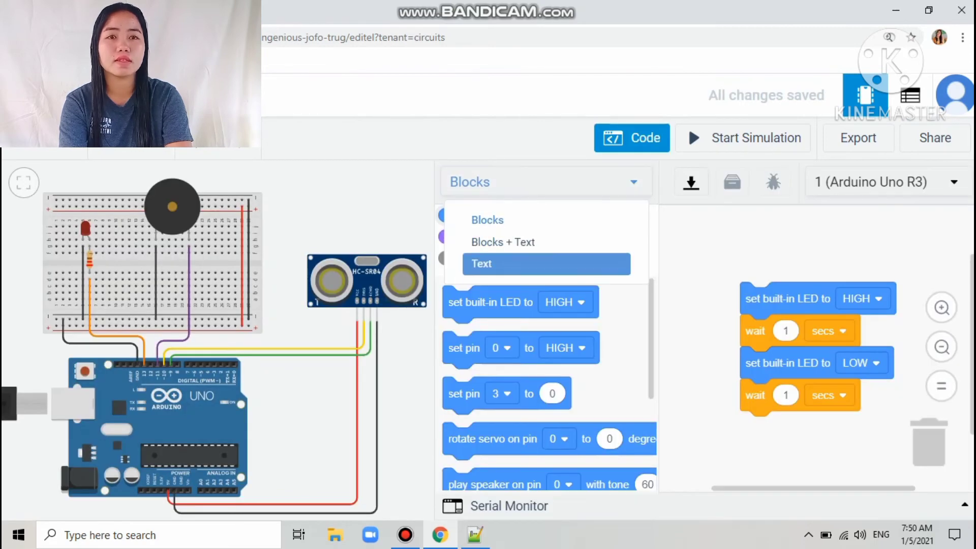
Switch the Arduino code editor from Blocks to Text mode
left_click(475, 264)
key("Return")
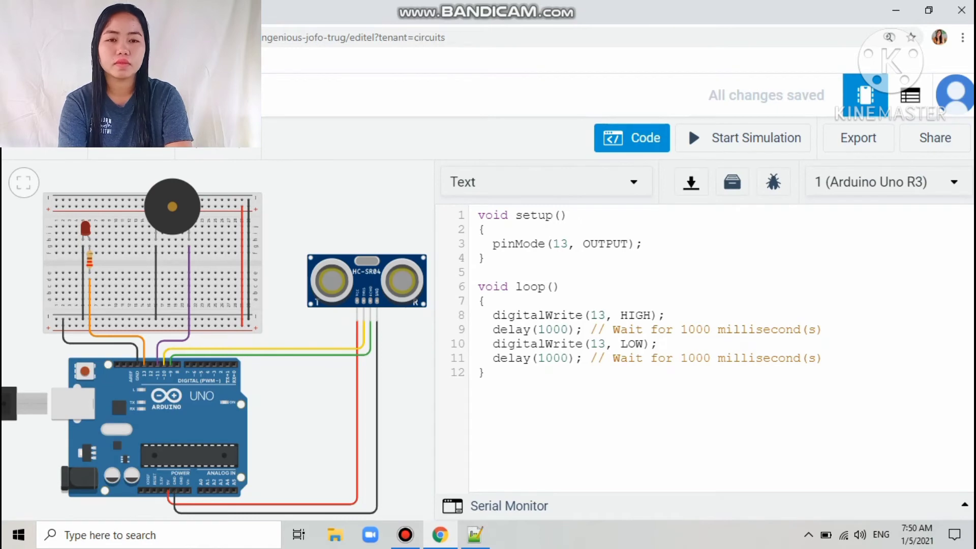
Copy the entire ultrasonic sensor sketch from the open Notepad++ file and return to the circuit's code editor in Chrome
left_click(475, 534)
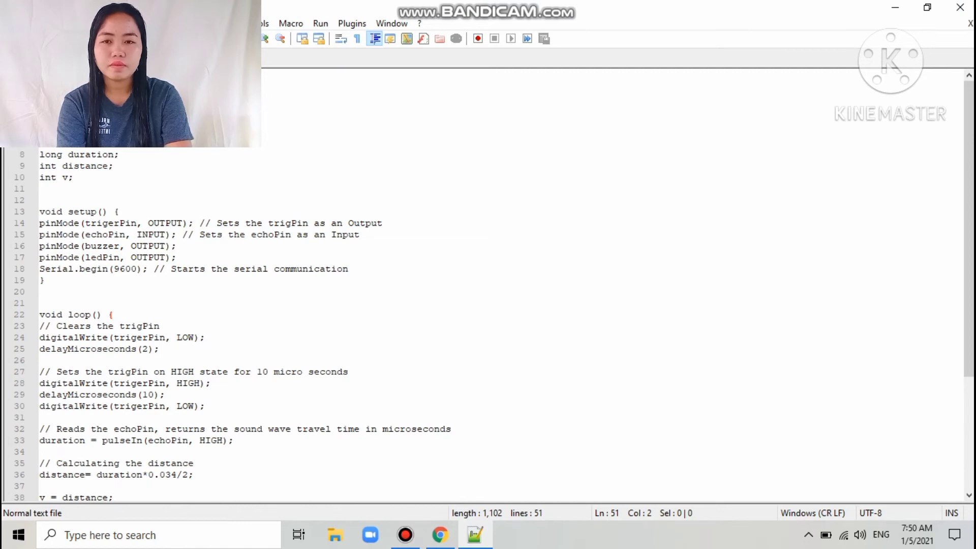
key("ctrl+a")
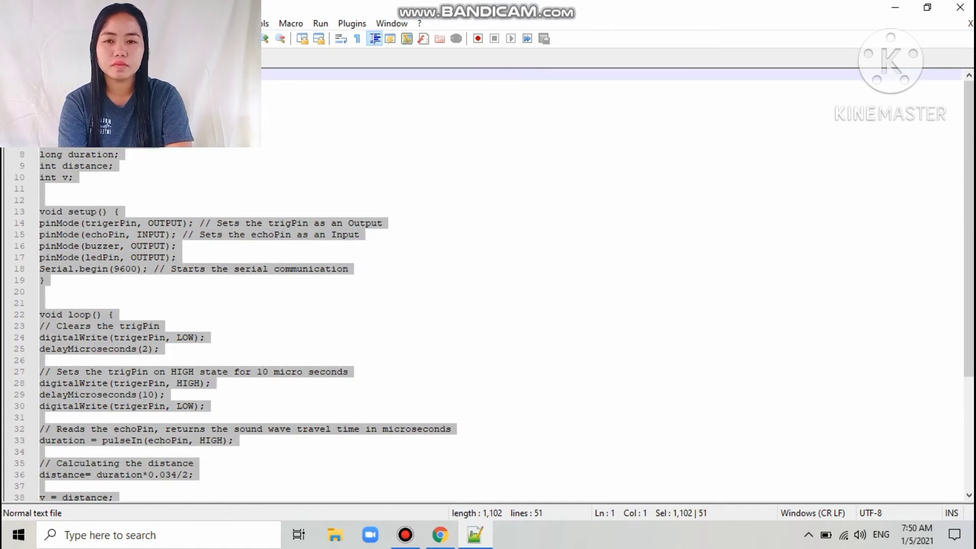
right_click(73, 147)
key("Escape")
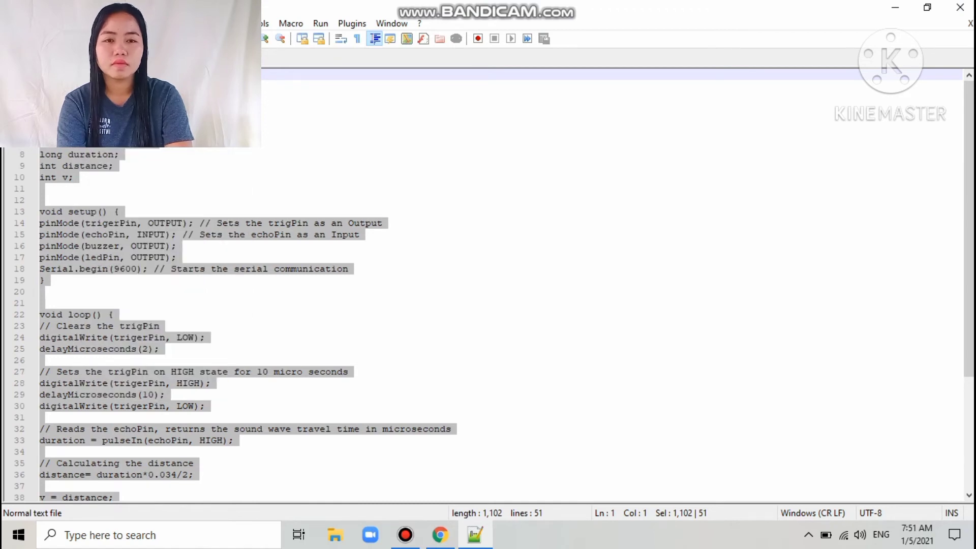
left_click(440, 534)
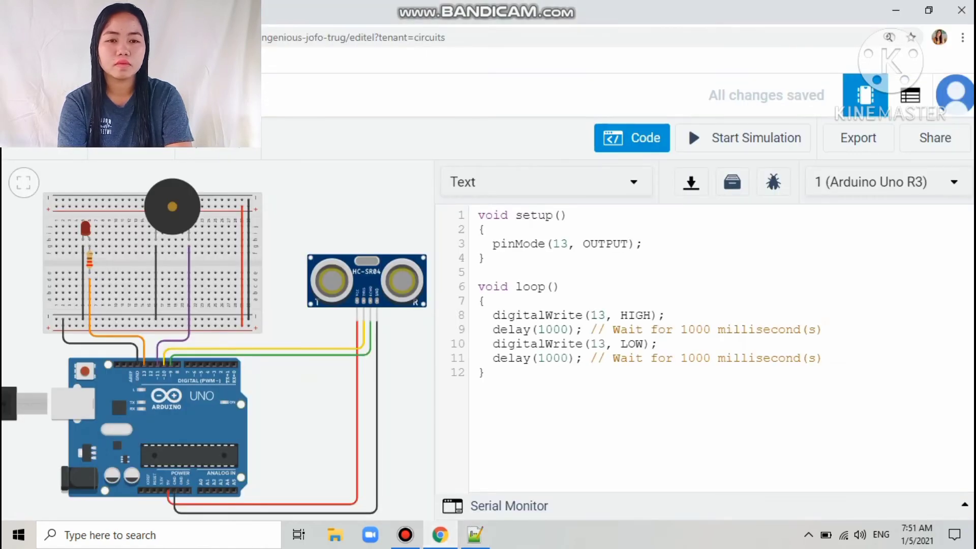
Replace all of the default blink code in the text editor with the copied ultrasonic sensor sketch
left_click_drag(486, 372, 478, 214)
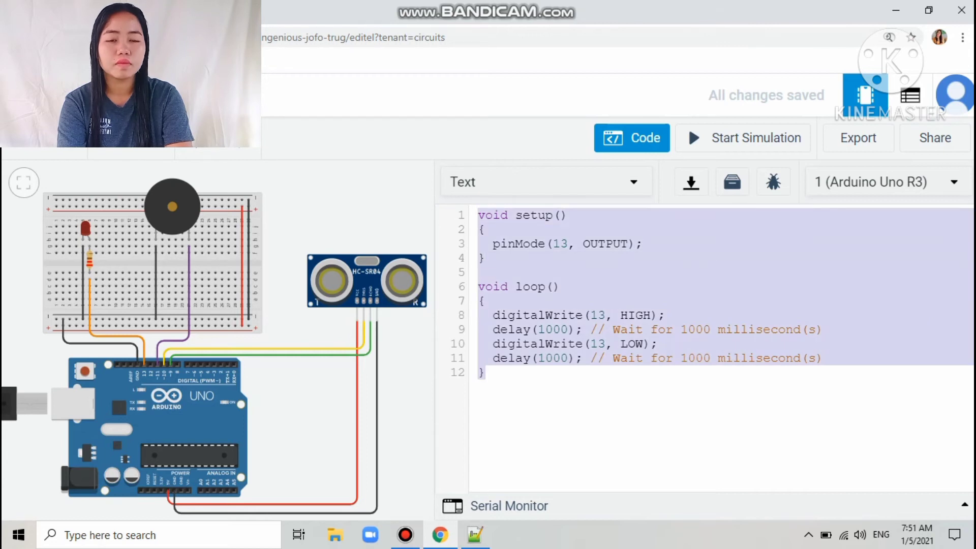
key("BackSpace")
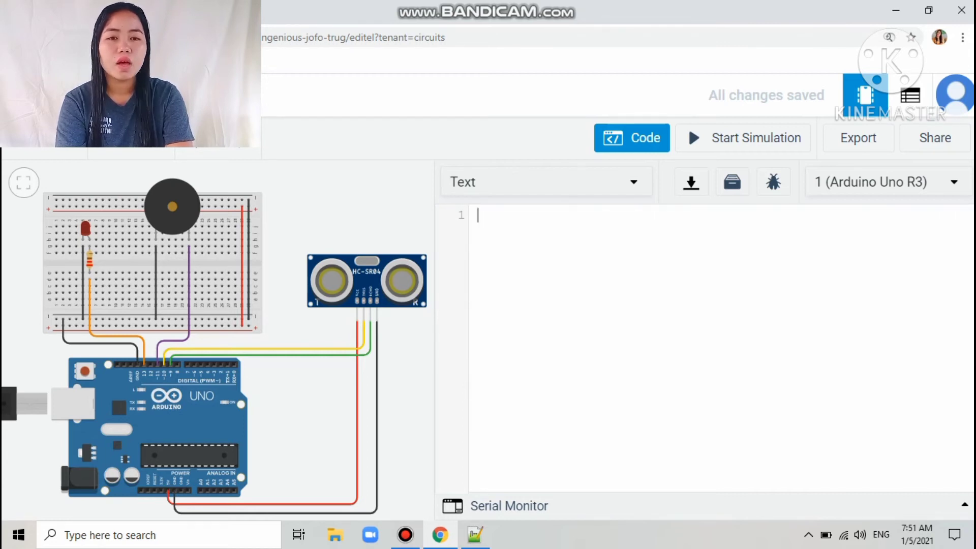
key("ctrl+v")
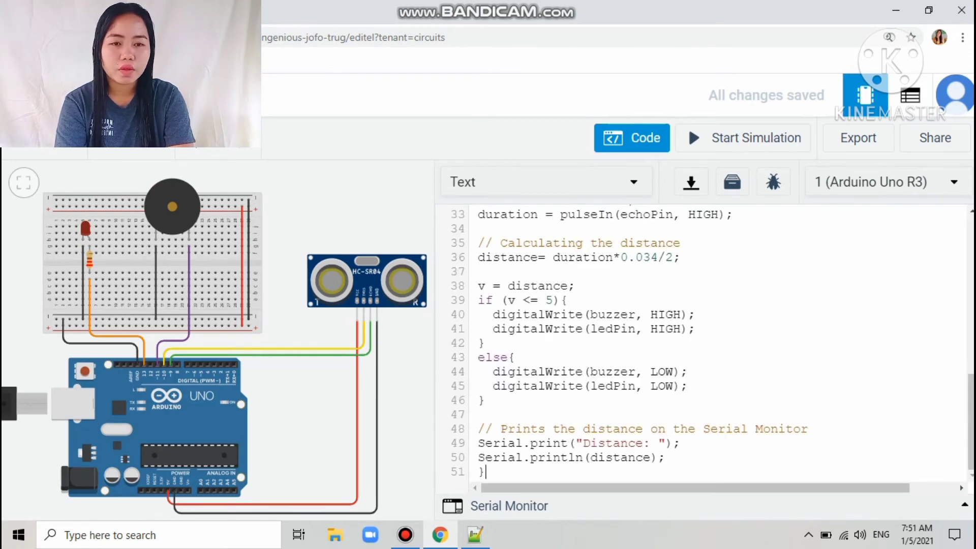
Set the delayMicroseconds value under the "Clears the trigPin" comment in the loop function to 10
scroll(712, 348, "up", 7)
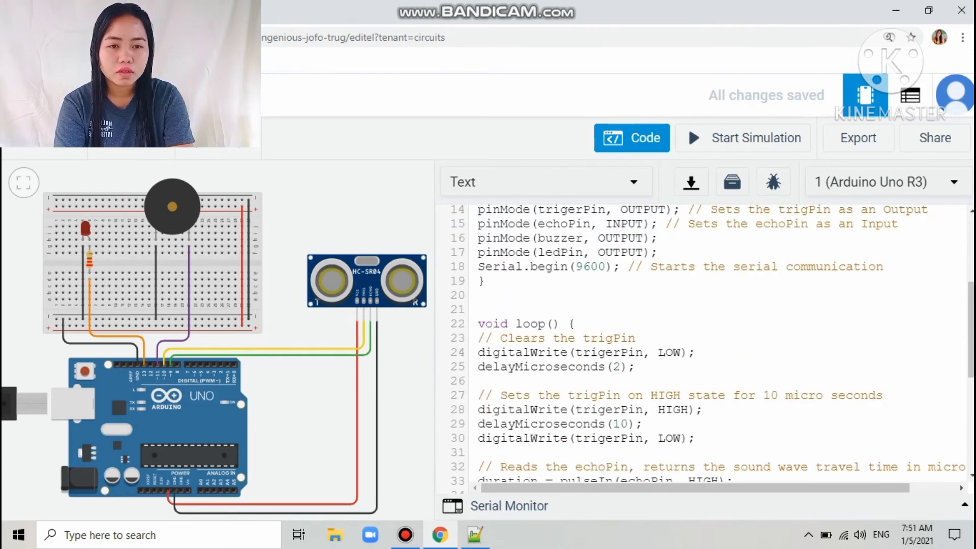
scroll(701, 345, "up", 3)
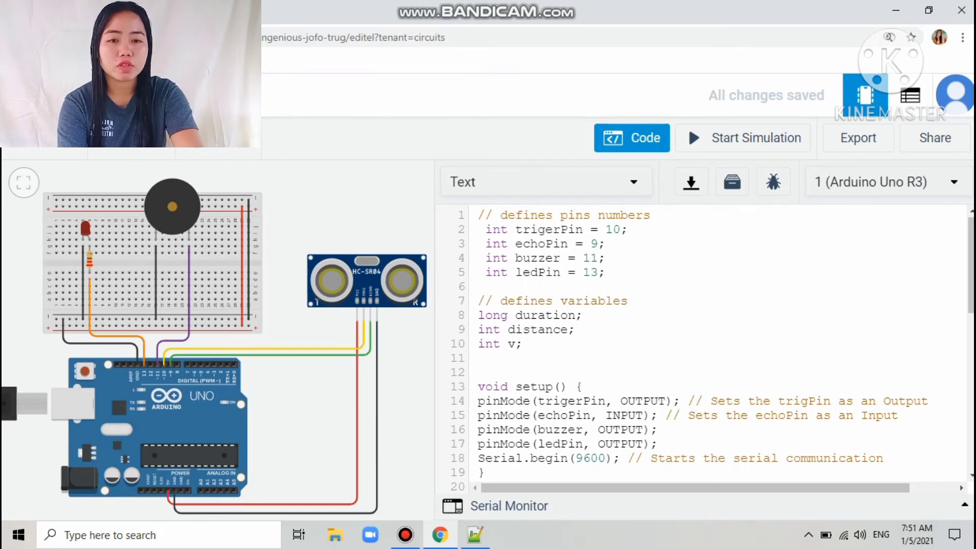
scroll(702, 345, "down", 2)
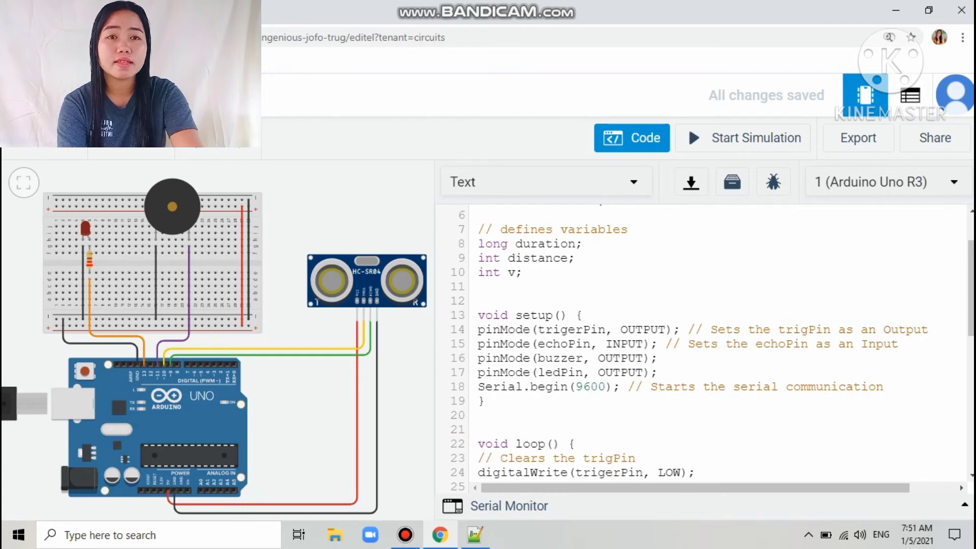
scroll(712, 351, "down", 2)
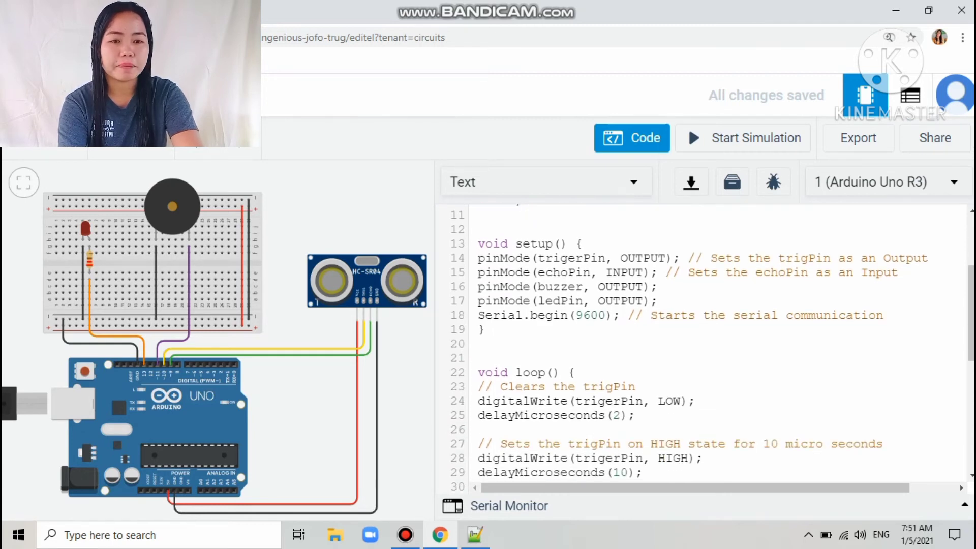
scroll(701, 346, "down", 2)
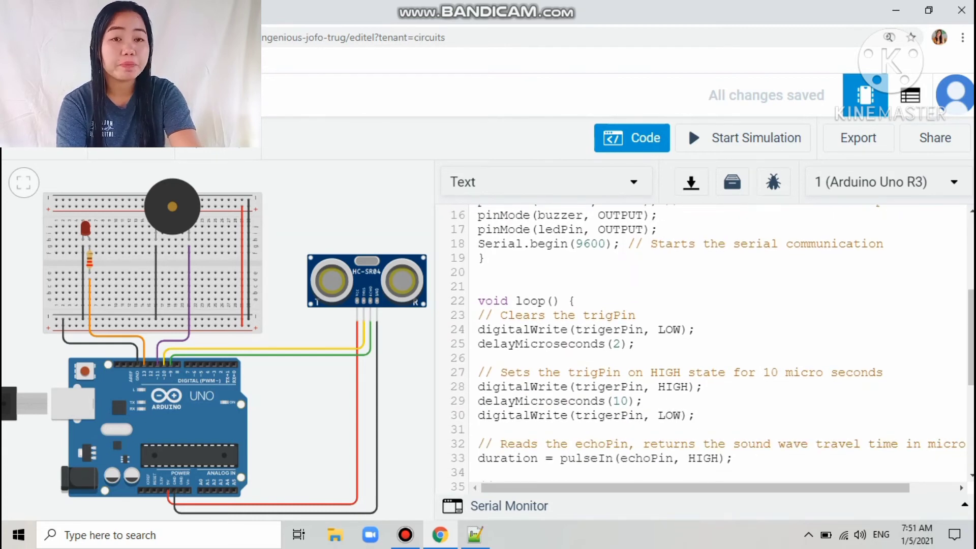
key("BackSpace")
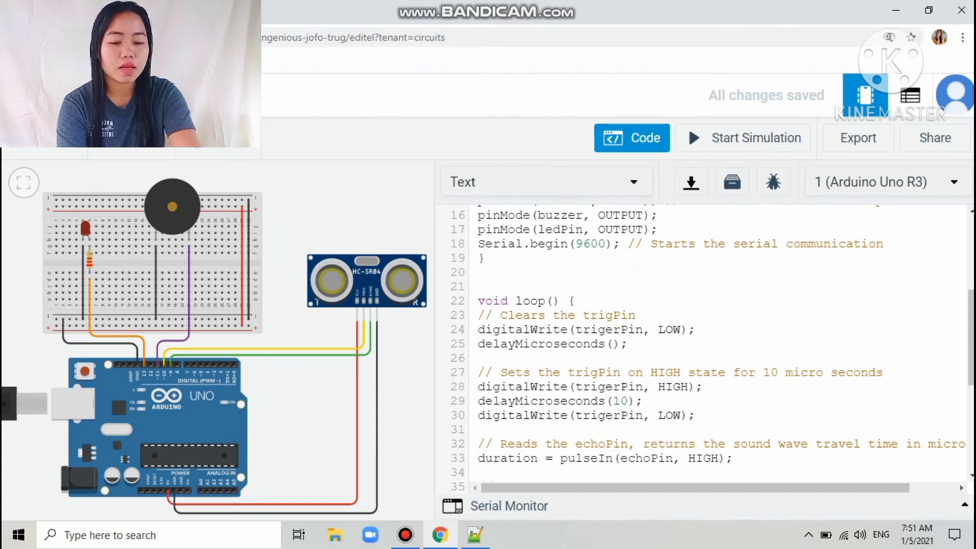
type("10")
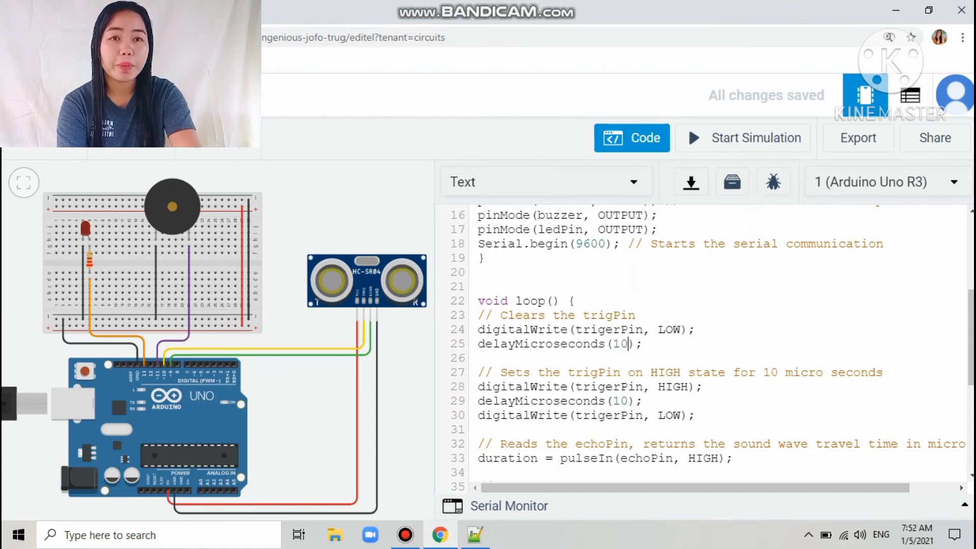
scroll(712, 346, "down", 2)
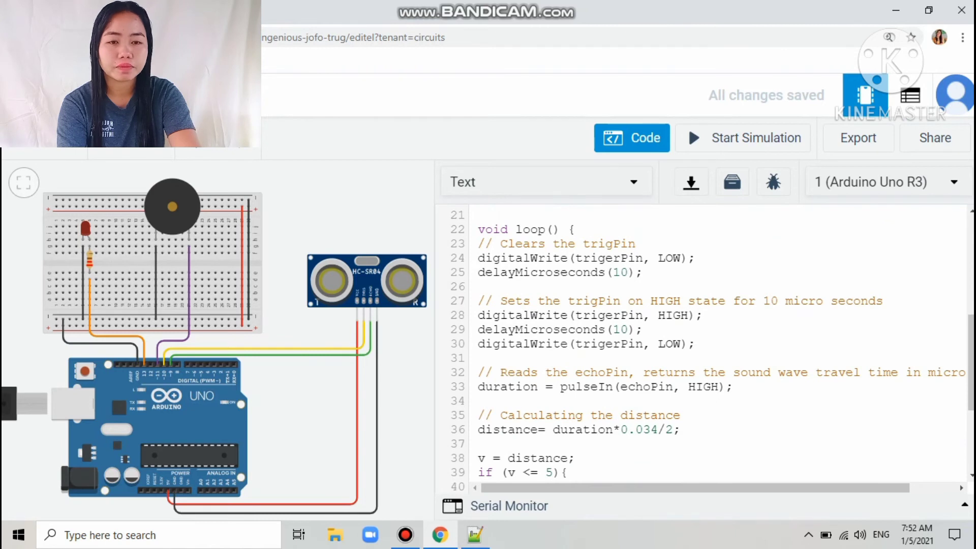